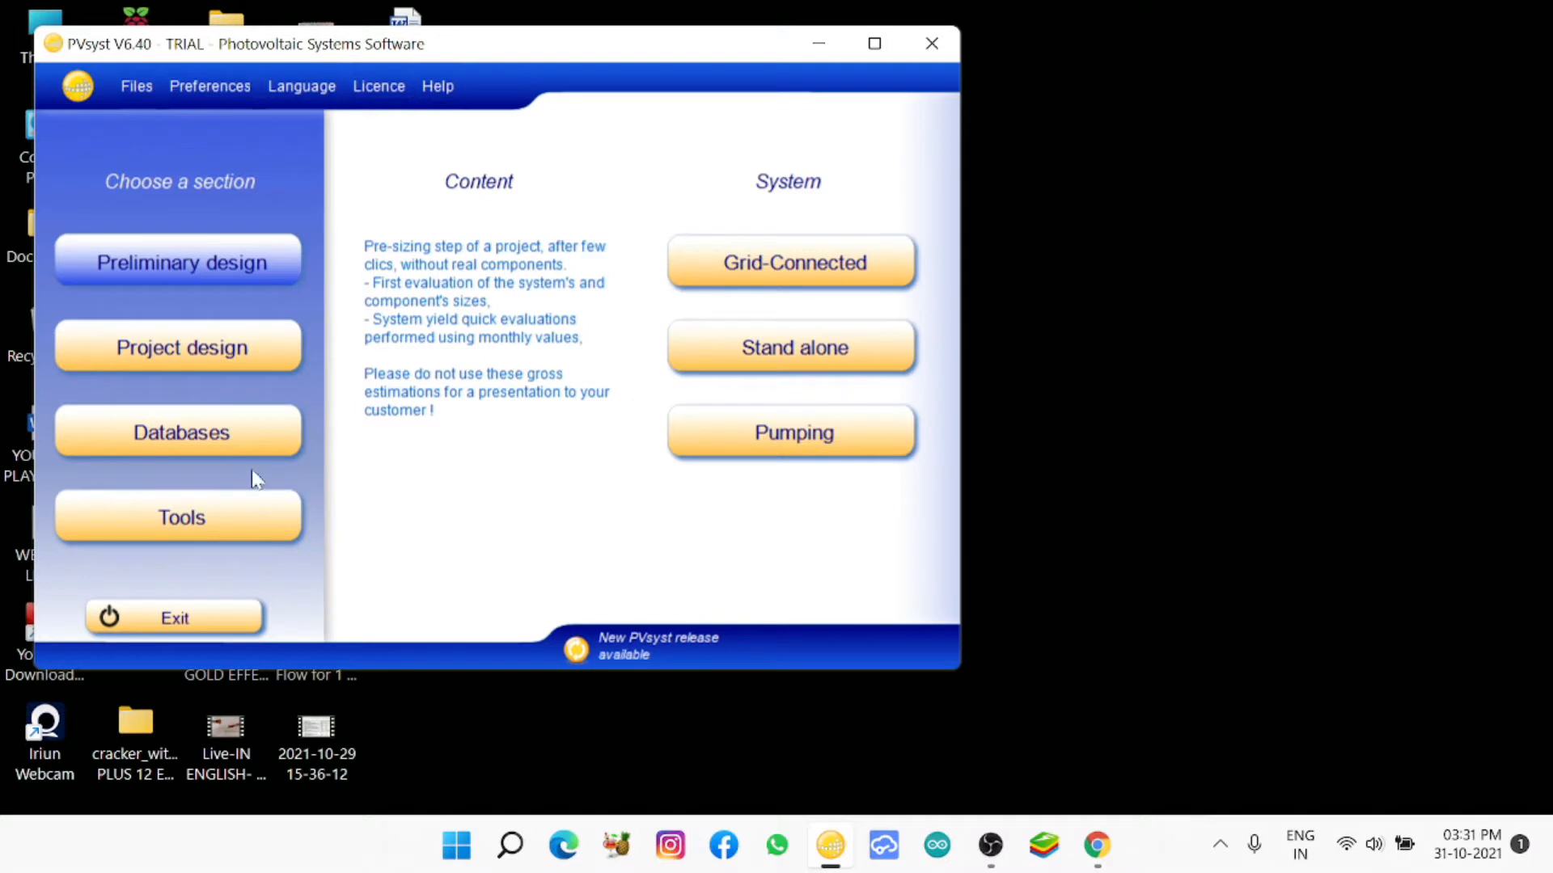
- Start a stand-alone preliminary design and name the project "SHWARTZ SOLAR - 10KW" in its site and meteo definition
{"action": "mouse_move", "coordinate": [228, 438]}
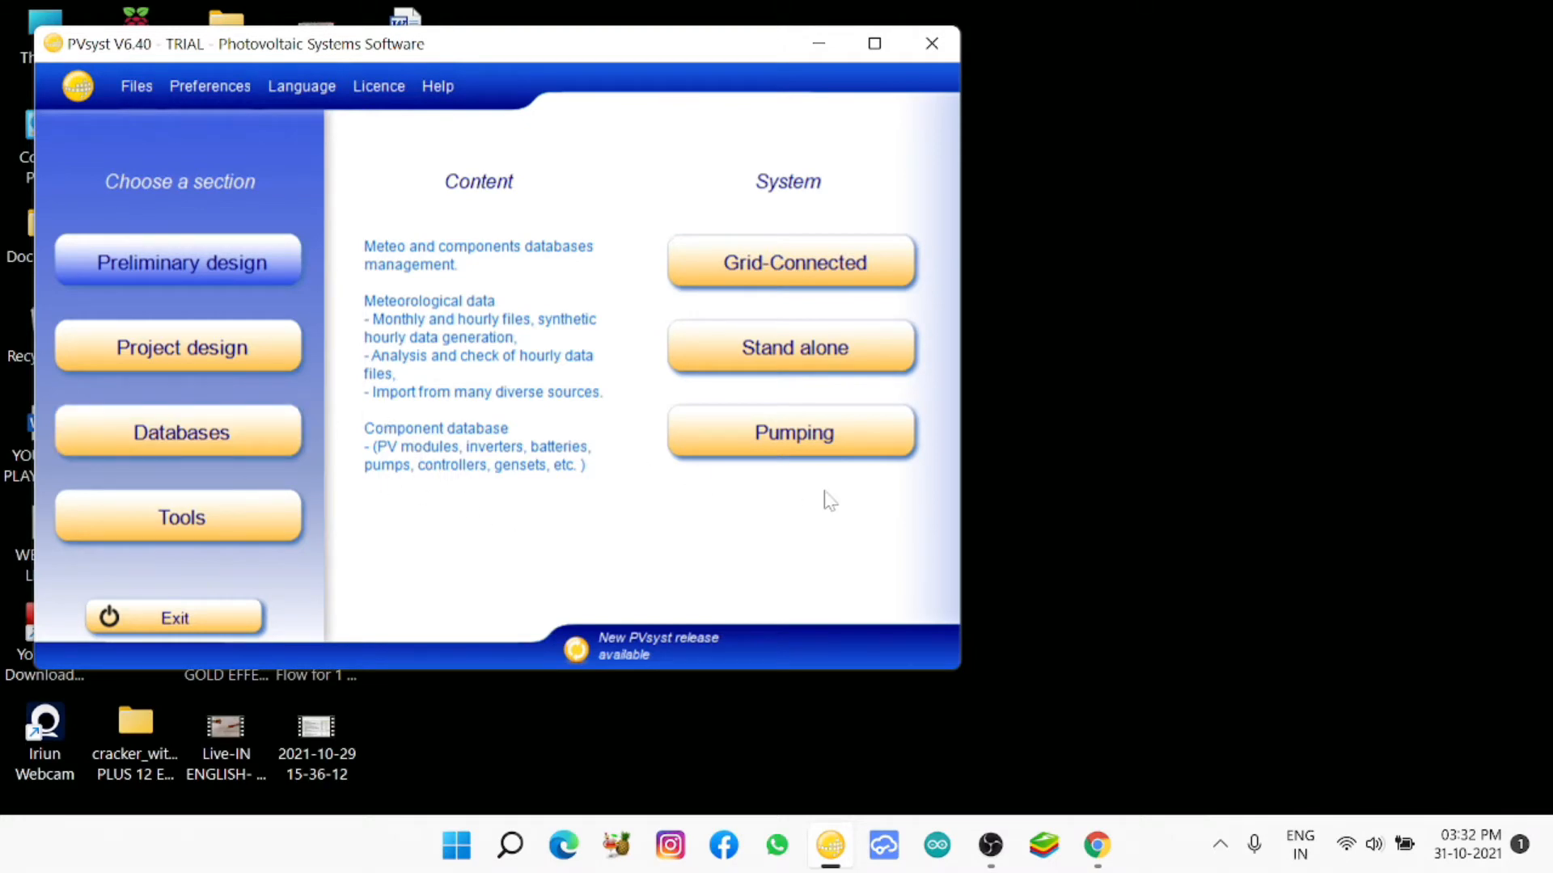
{"action": "left_click", "coordinate": [828, 350]}
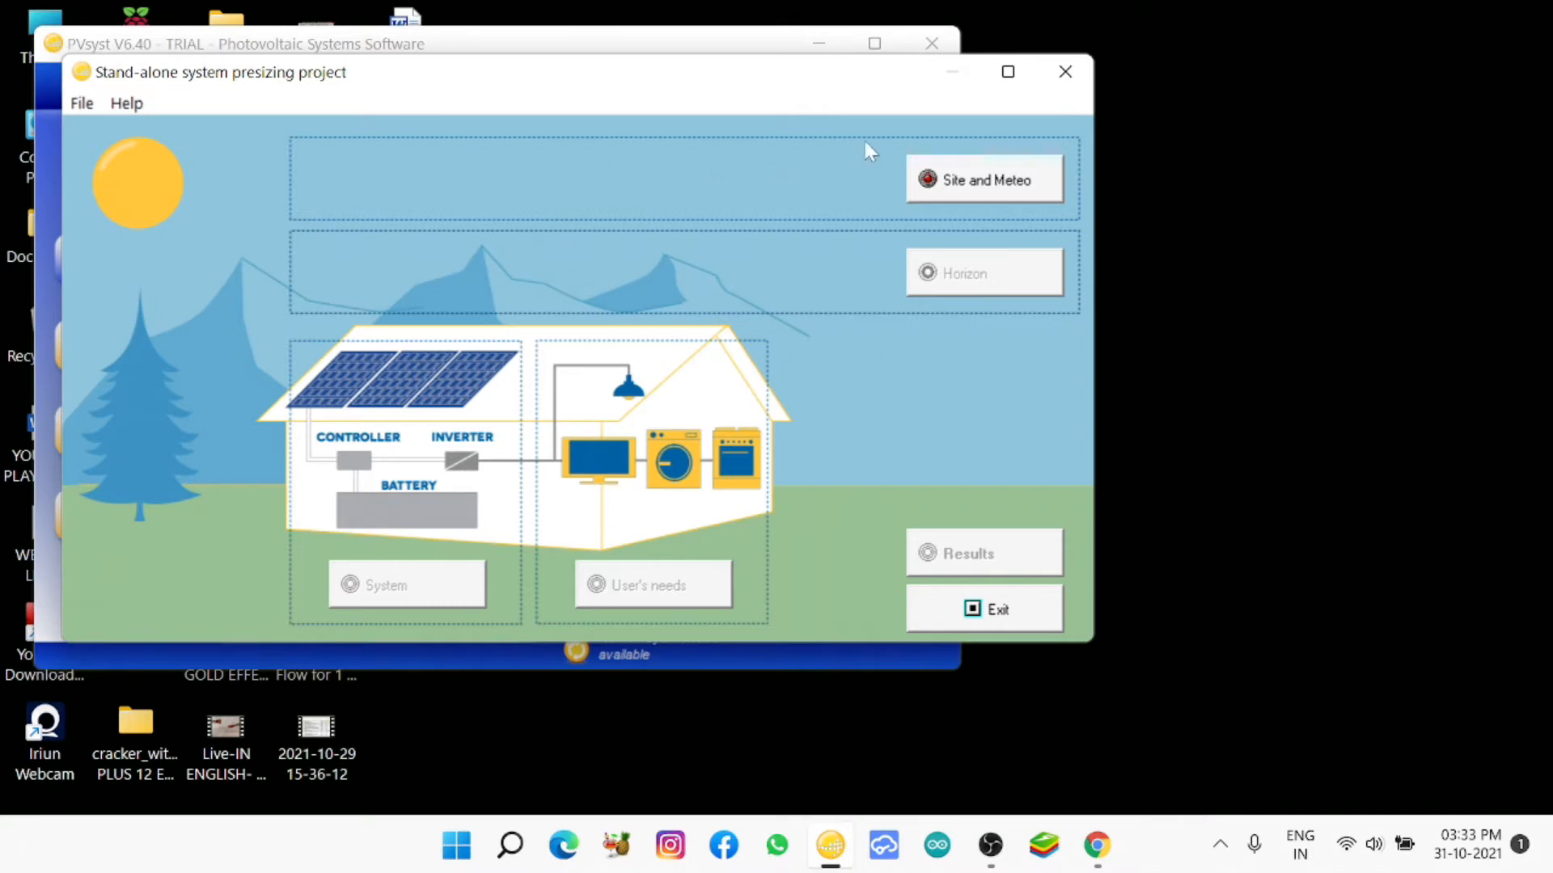
{"action": "left_click", "coordinate": [1011, 184]}
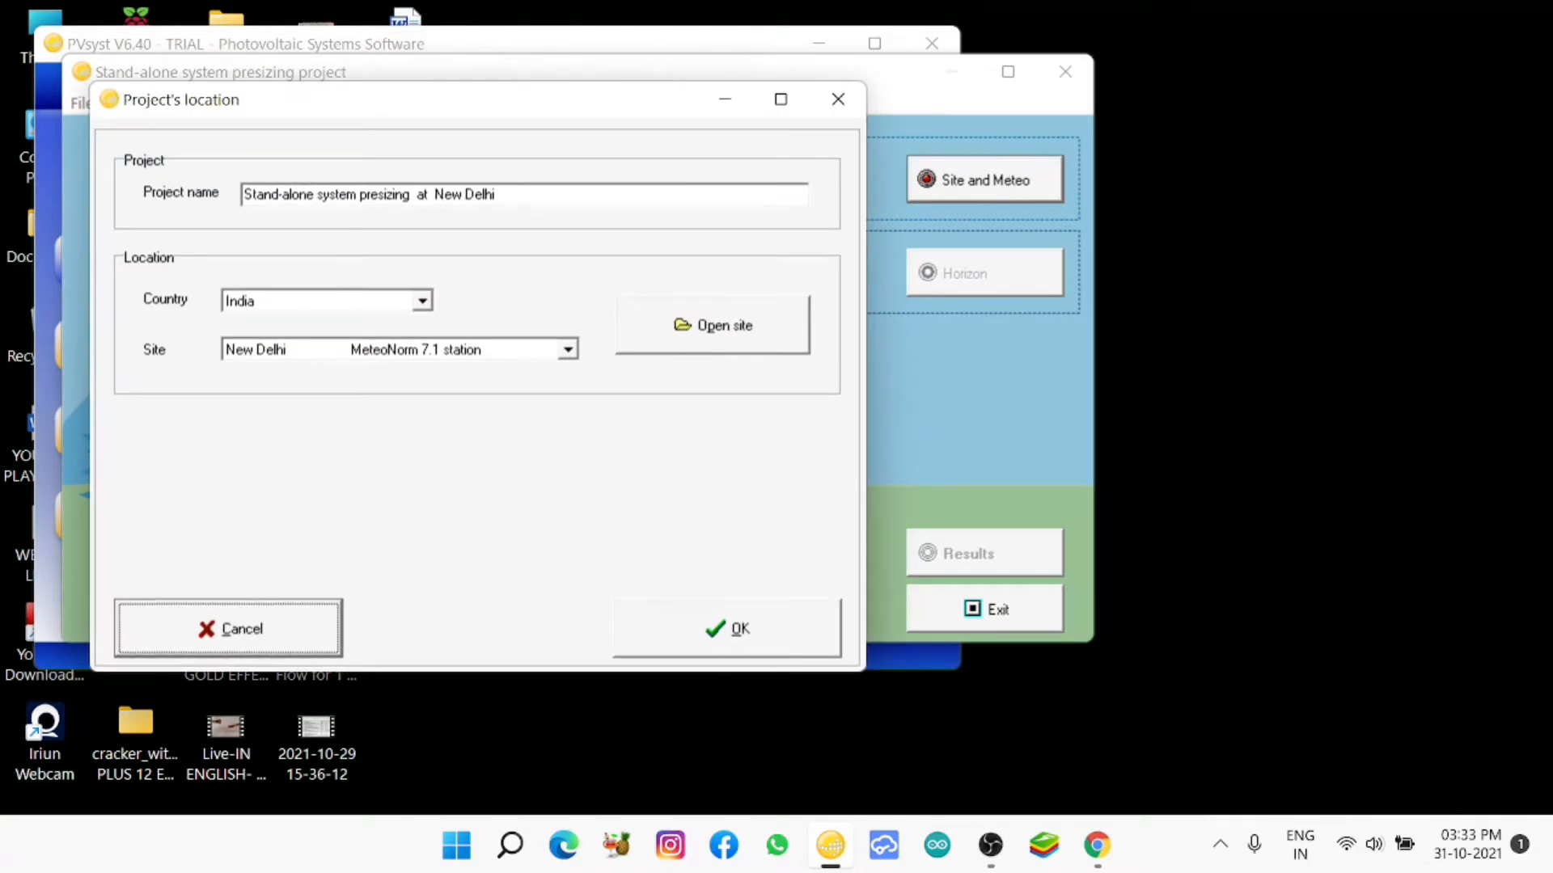
{"action": "left_click_drag", "start_coordinate": [496, 194], "coordinate": [241, 198]}
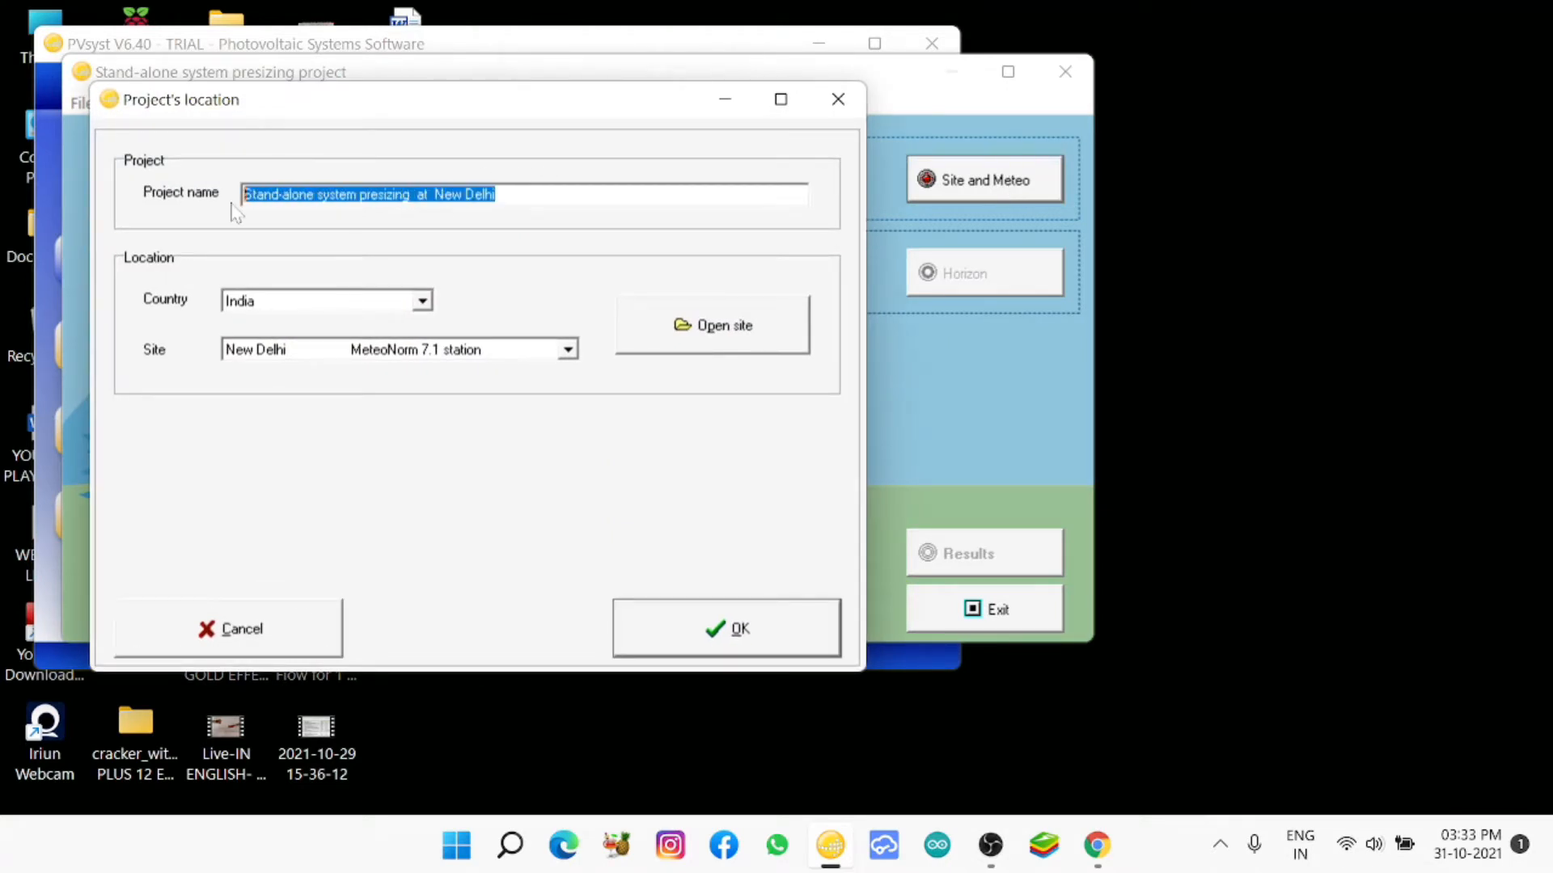
{"action": "type", "text": "10"}
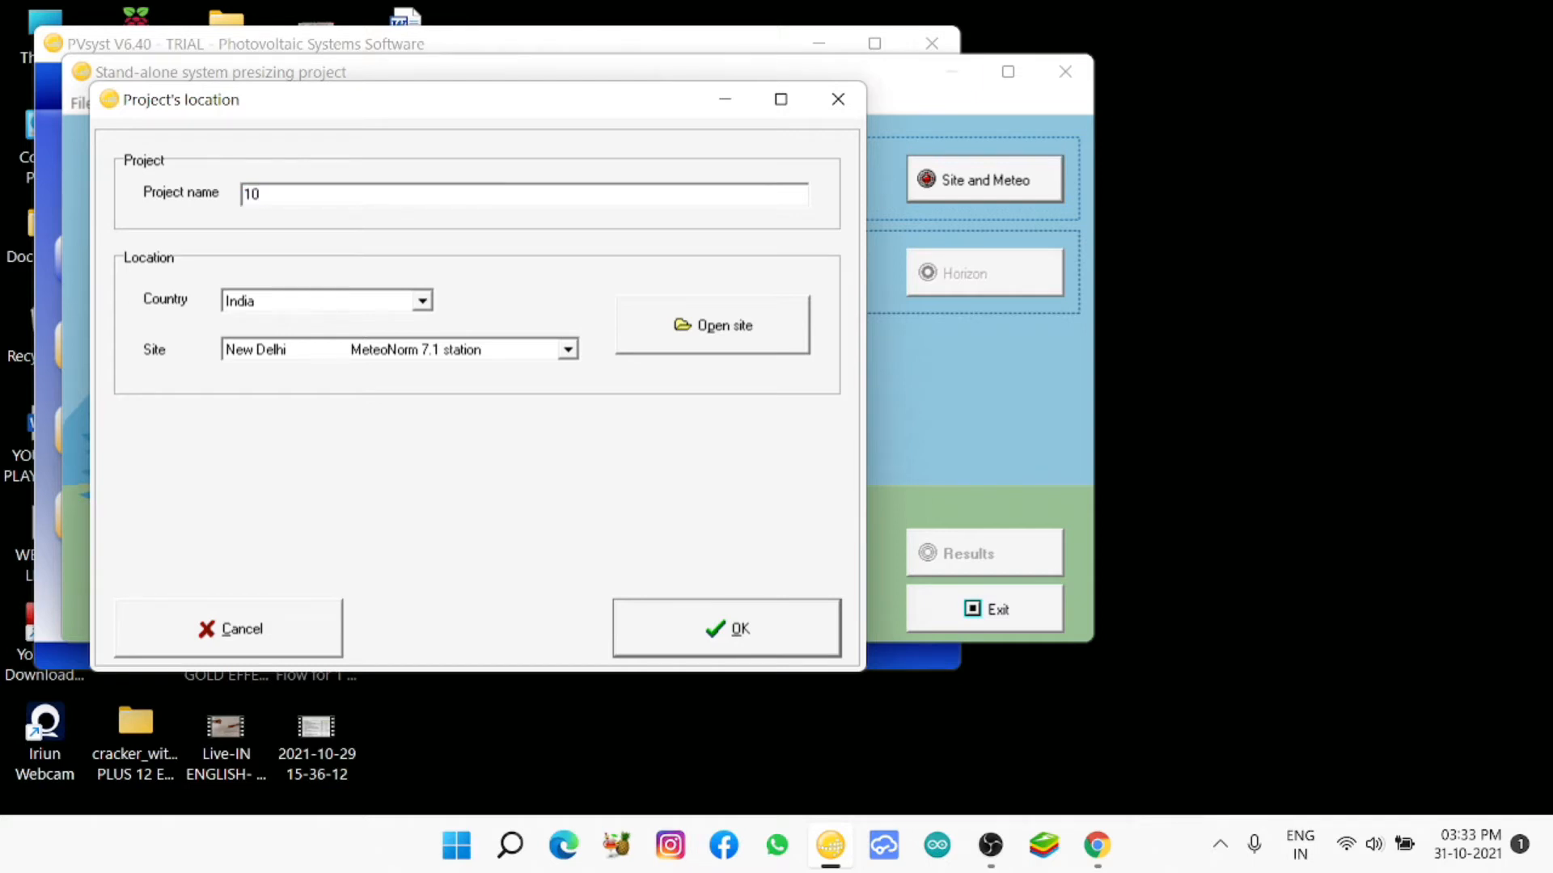
{"action": "type", "text": "KW"}
{"action": "left_click", "coordinate": [245, 194]}
{"action": "type", "text": "SHWARTZ SOLAR"}
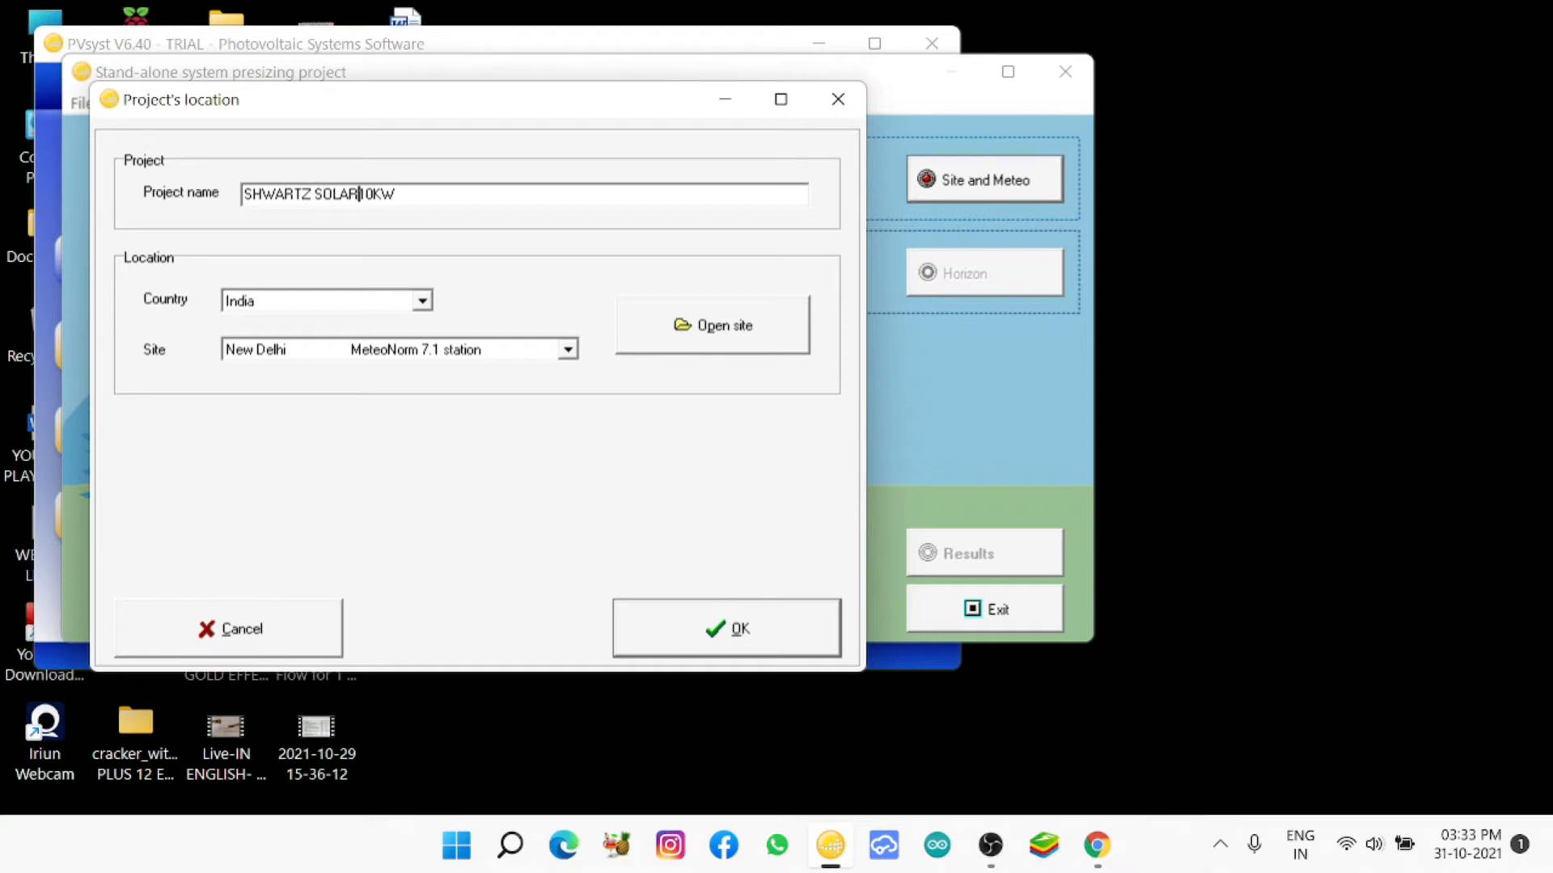
{"action": "type", "text": " -"}
- Review the New Delhi site's coordinates and monthly meteo data, and accept New Delhi, India as the project location
{"action": "left_click", "coordinate": [748, 346]}
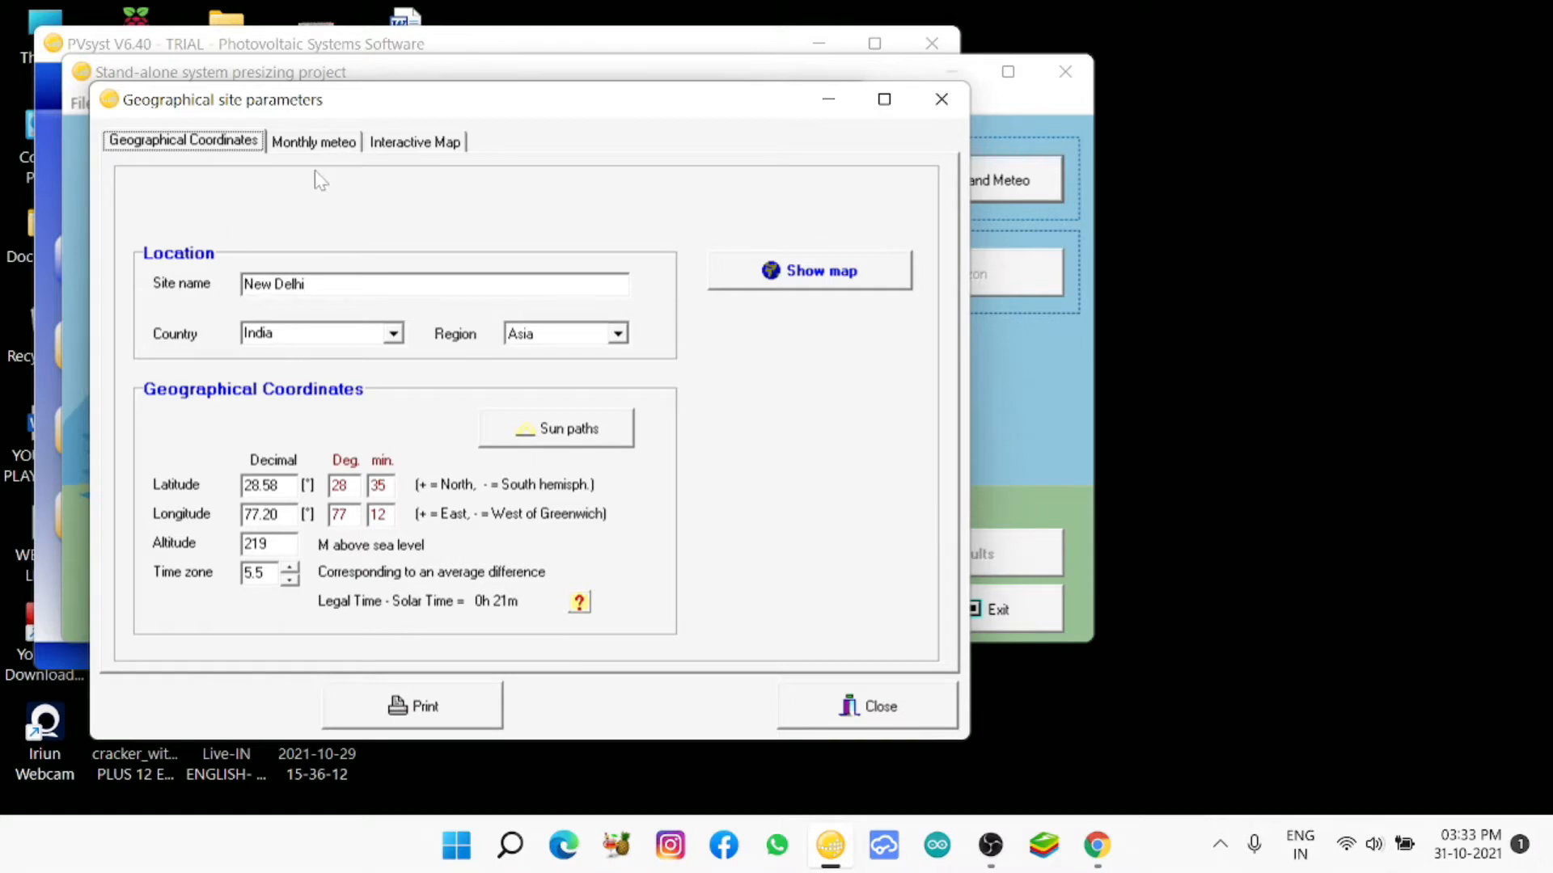
{"action": "left_click", "coordinate": [331, 152]}
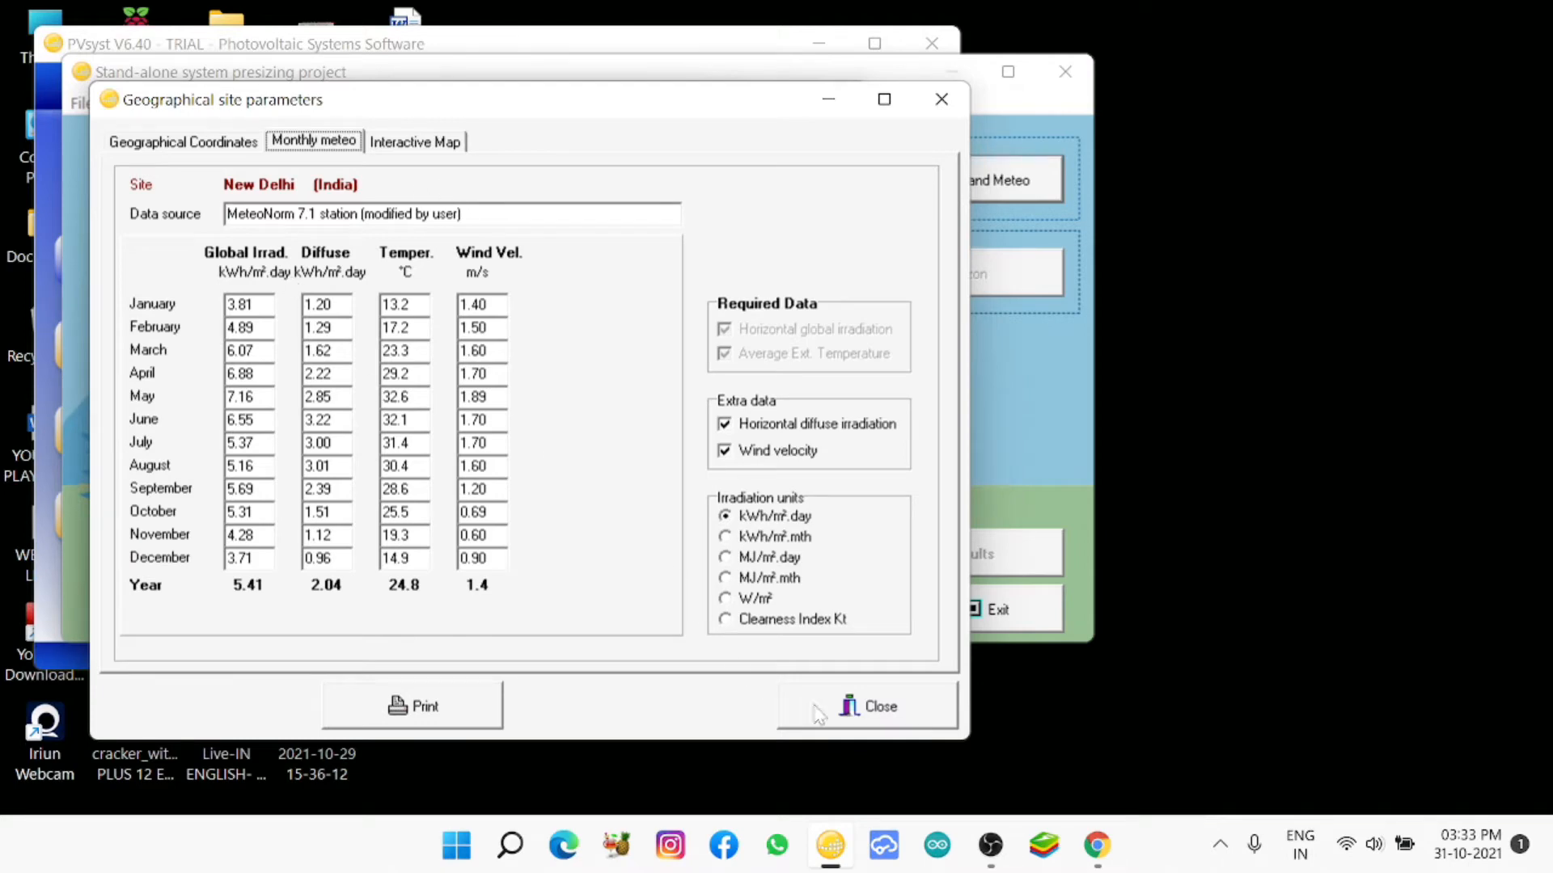
{"action": "left_click", "coordinate": [879, 707]}
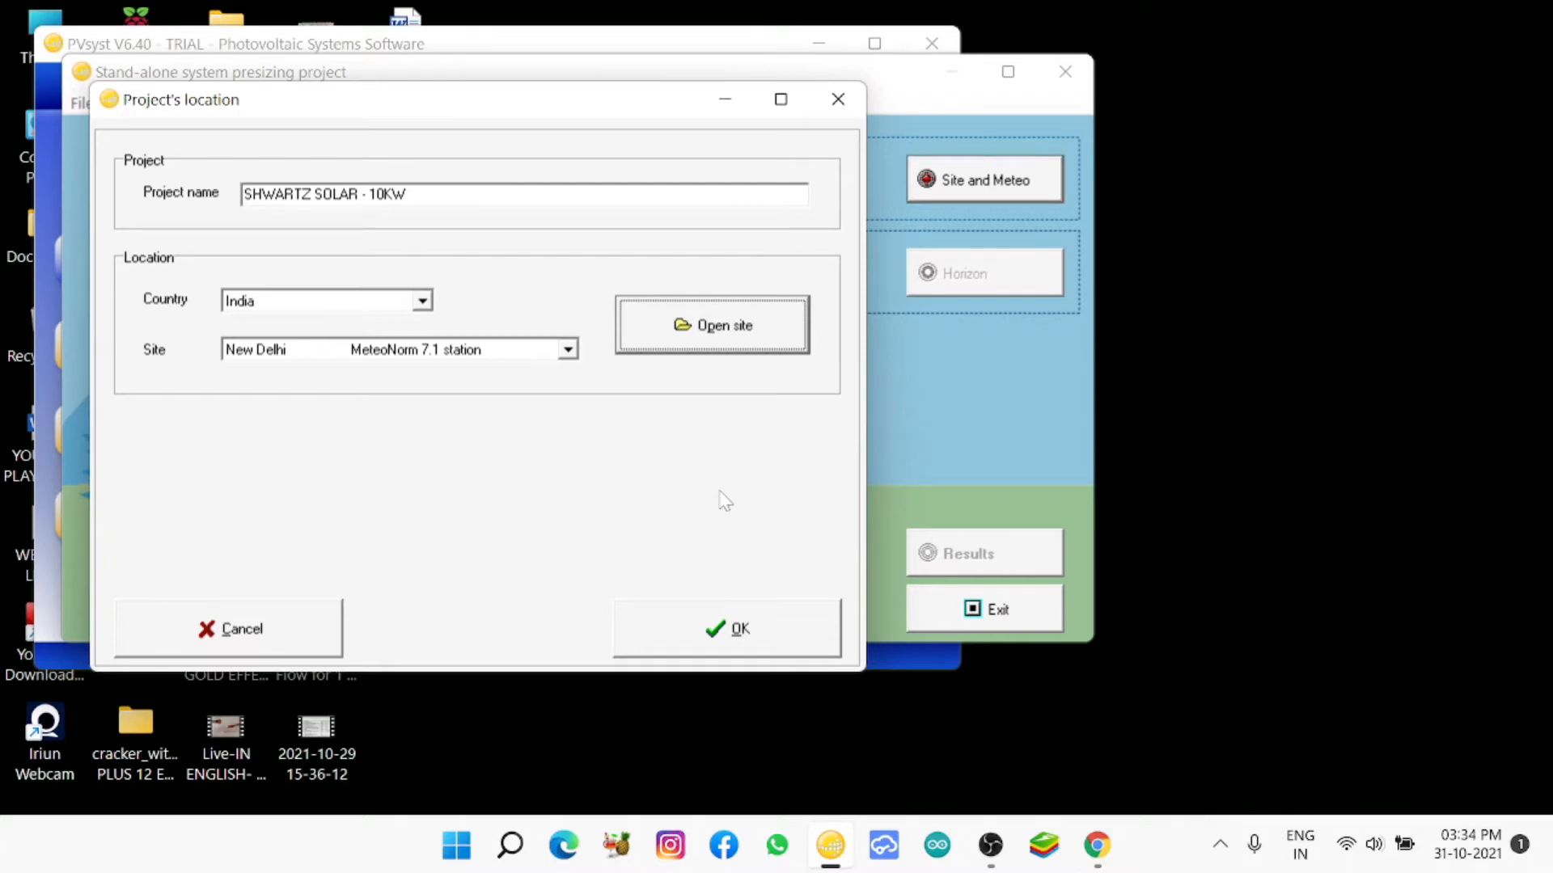
{"action": "left_click", "coordinate": [726, 629]}
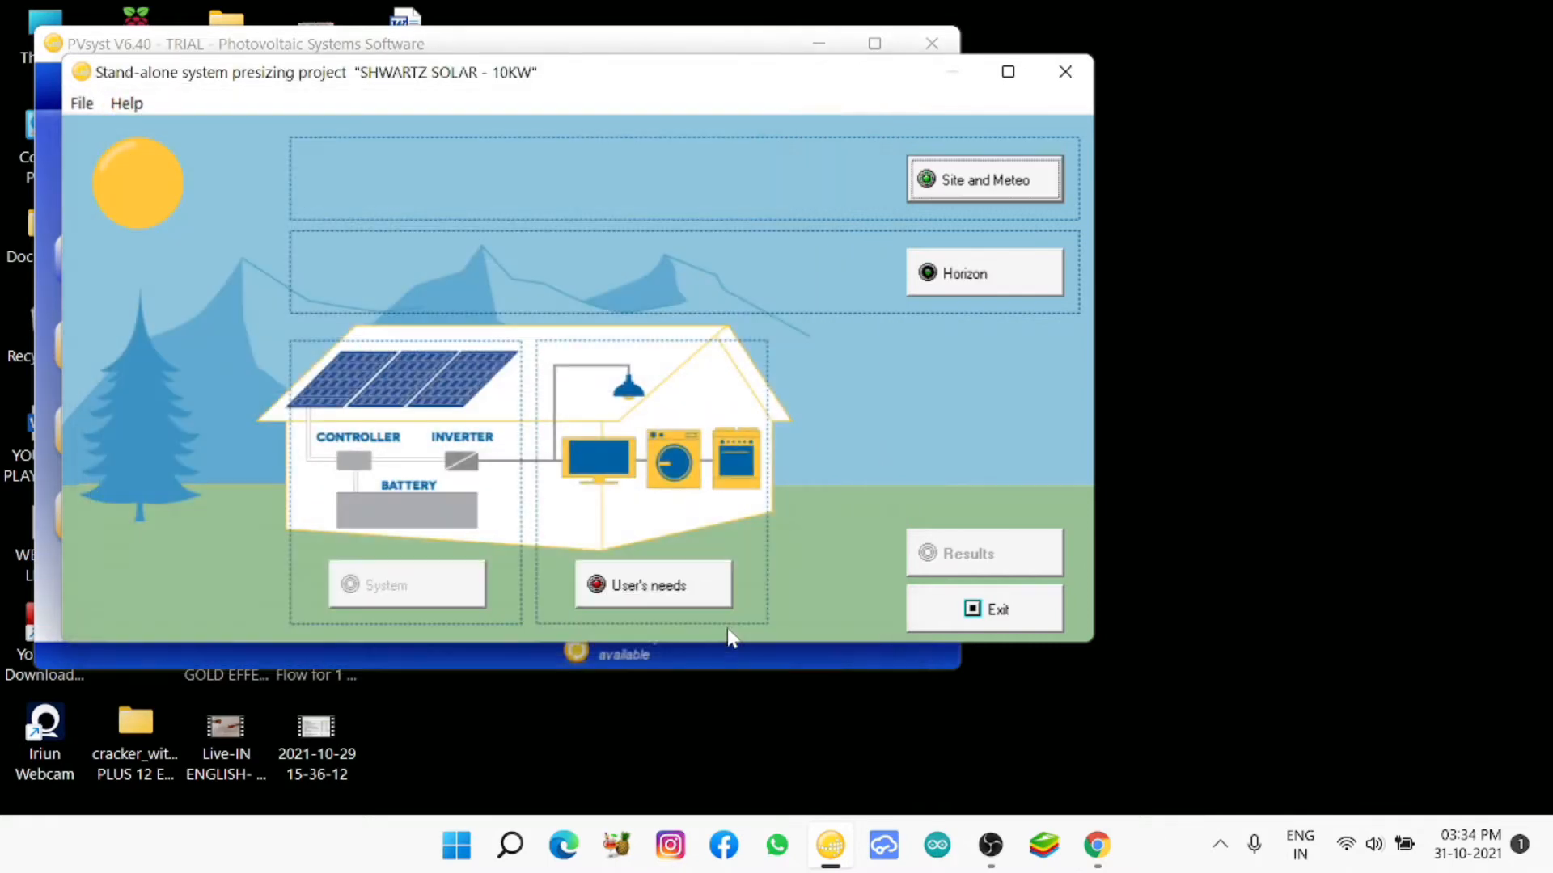
- Save the New Delhi horizon profile as "New", overwriting the existing file, and accept the horizon definition
{"action": "left_click", "coordinate": [971, 288]}
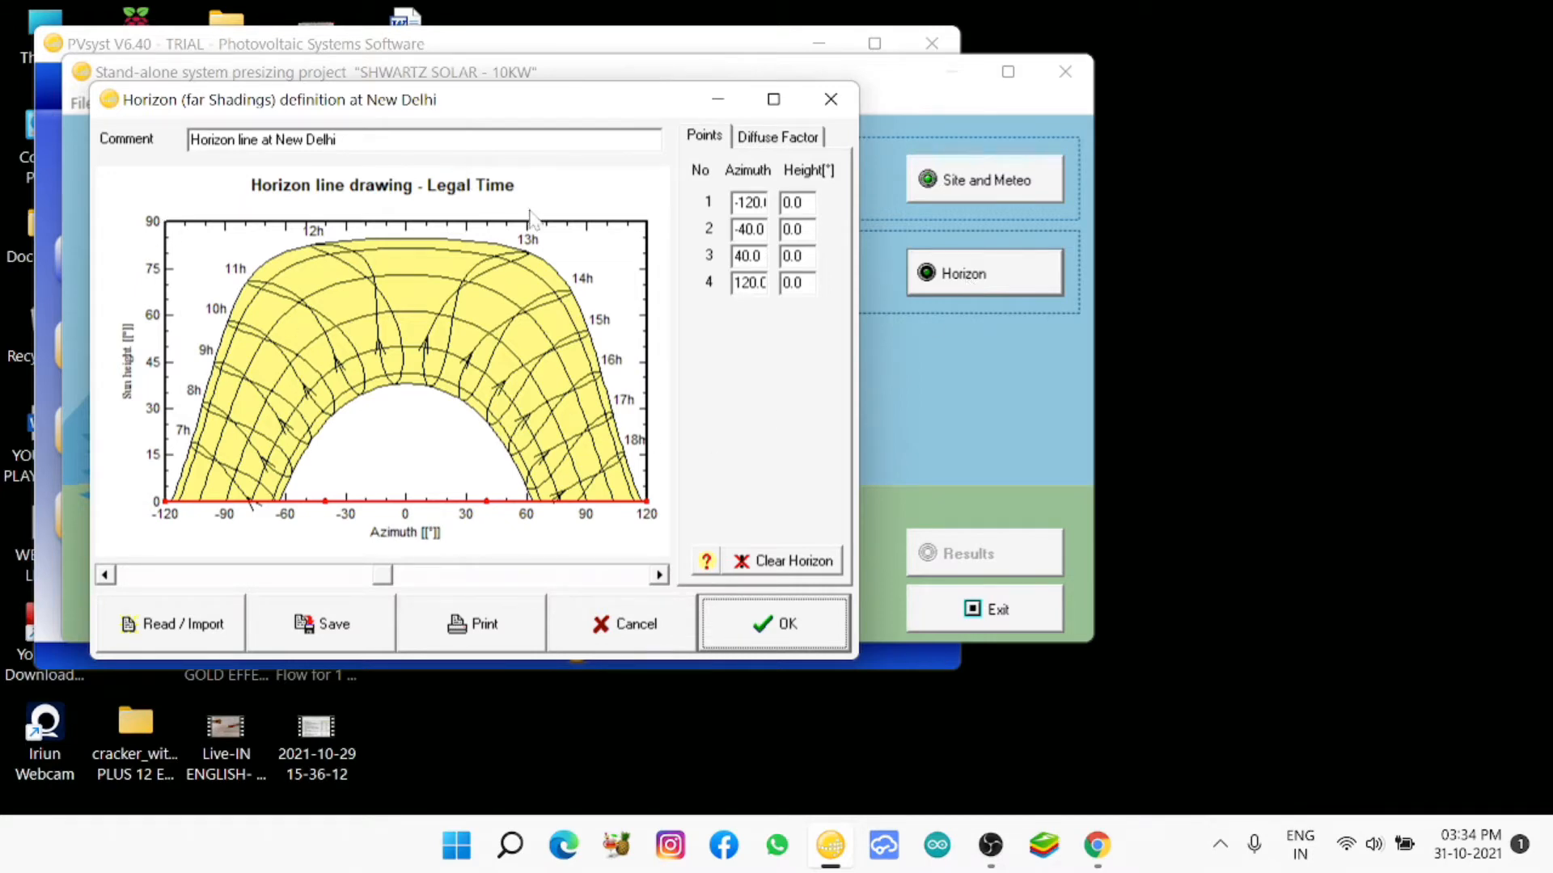
{"action": "left_click", "coordinate": [341, 633]}
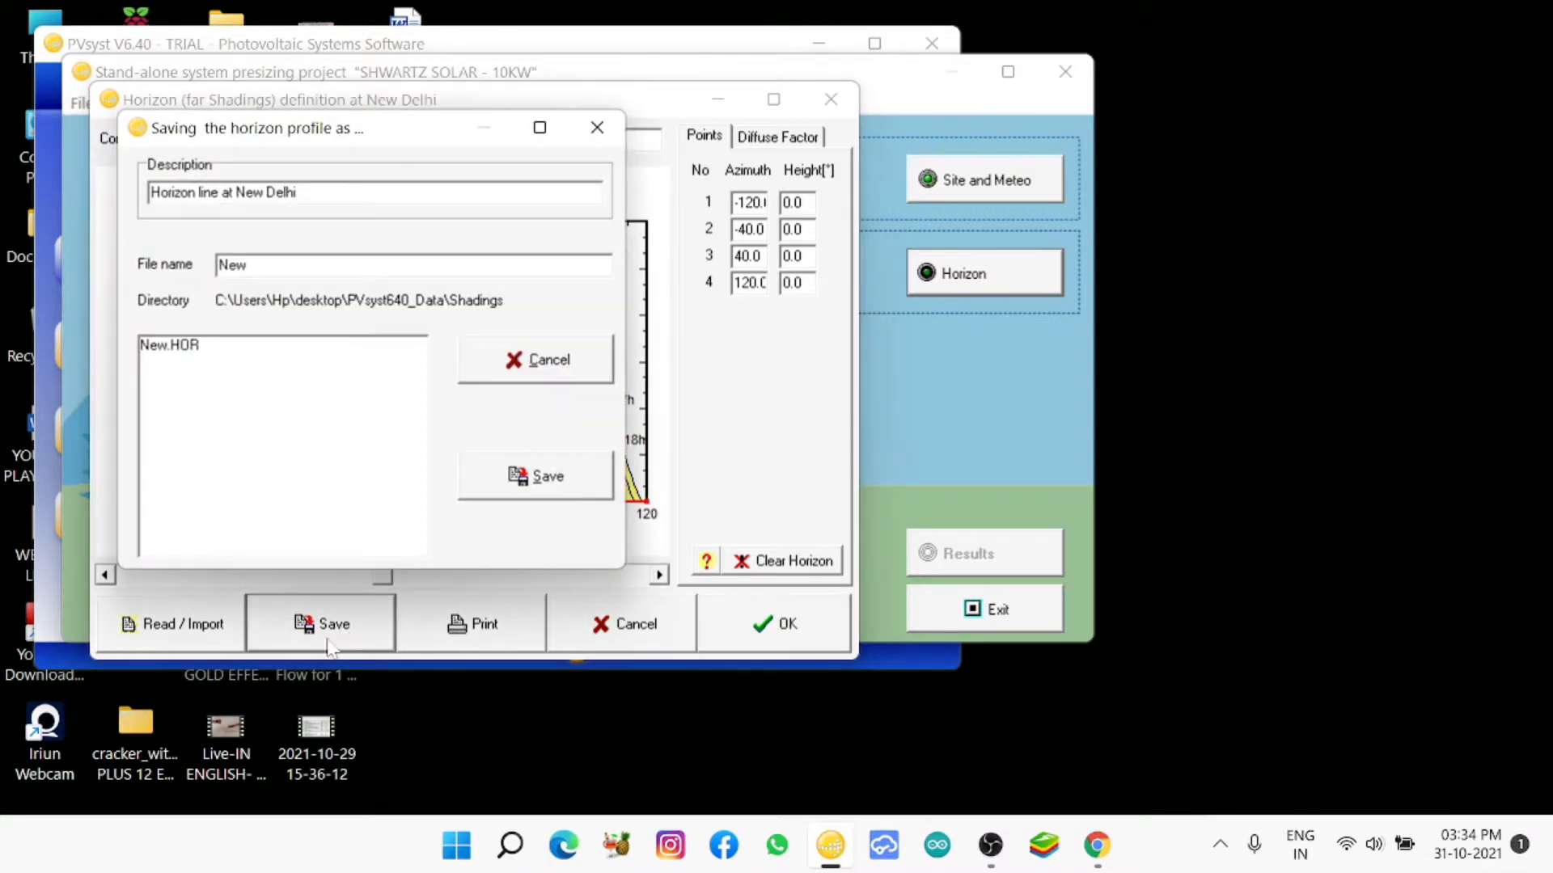
{"action": "left_click", "coordinate": [566, 493]}
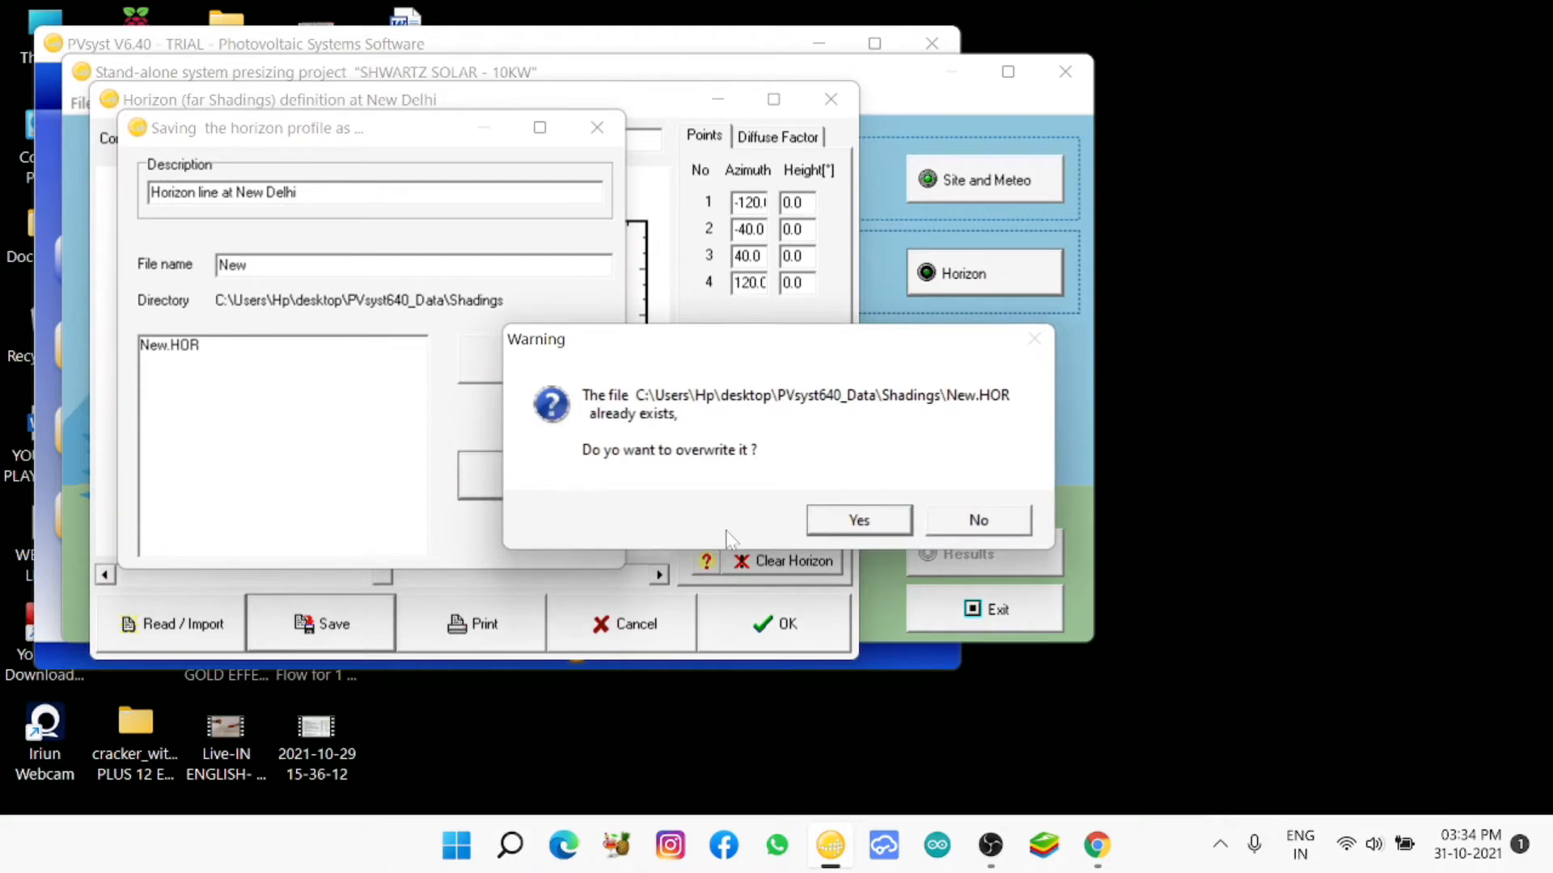
{"action": "left_click", "coordinate": [866, 520]}
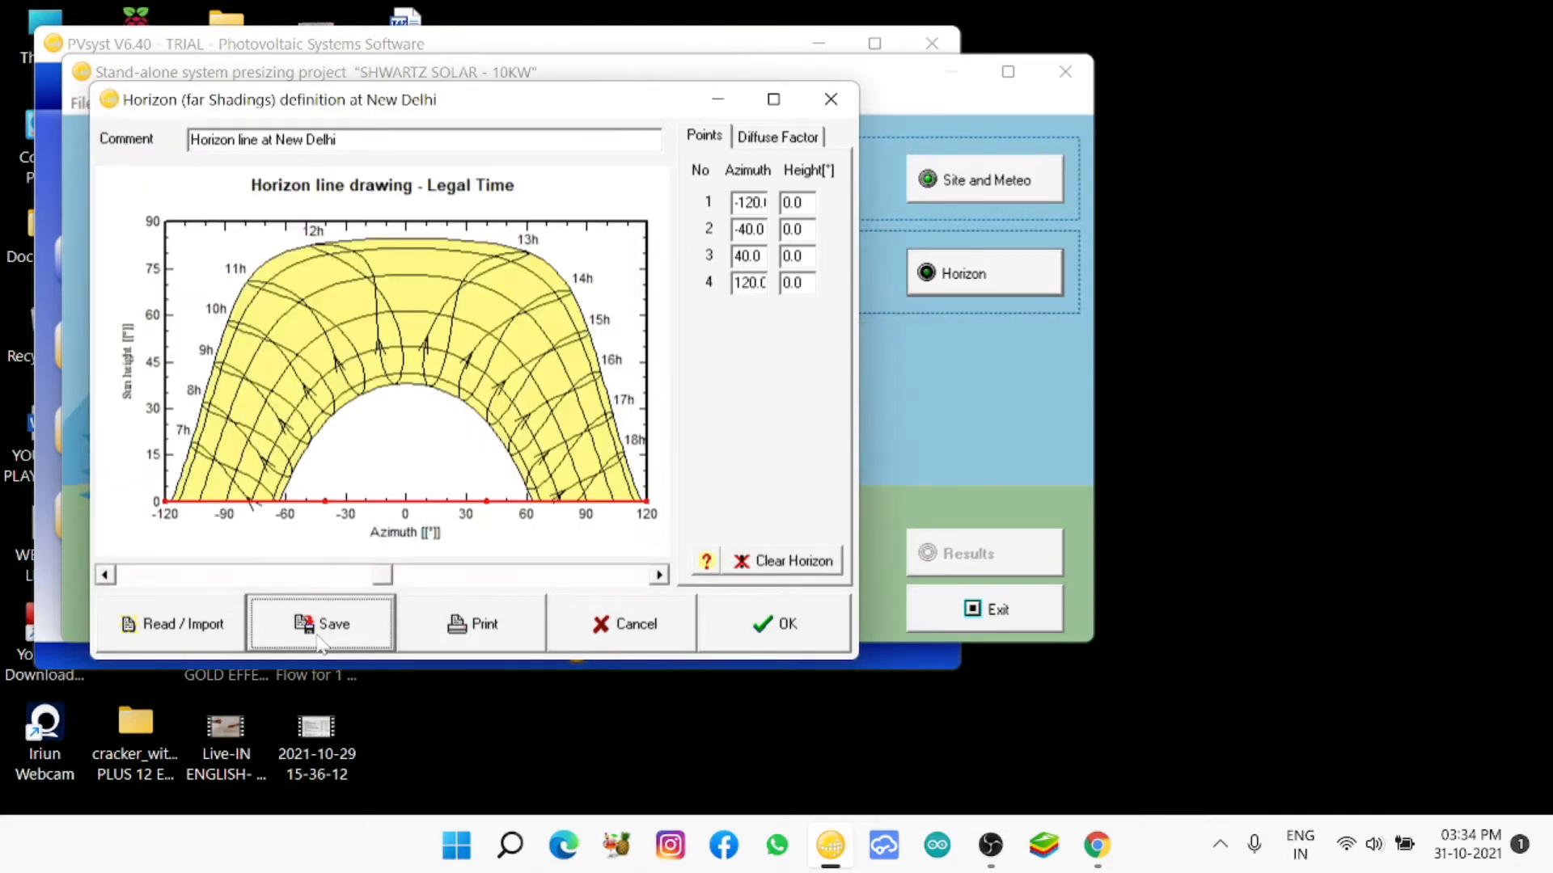
{"action": "left_click", "coordinate": [797, 637]}
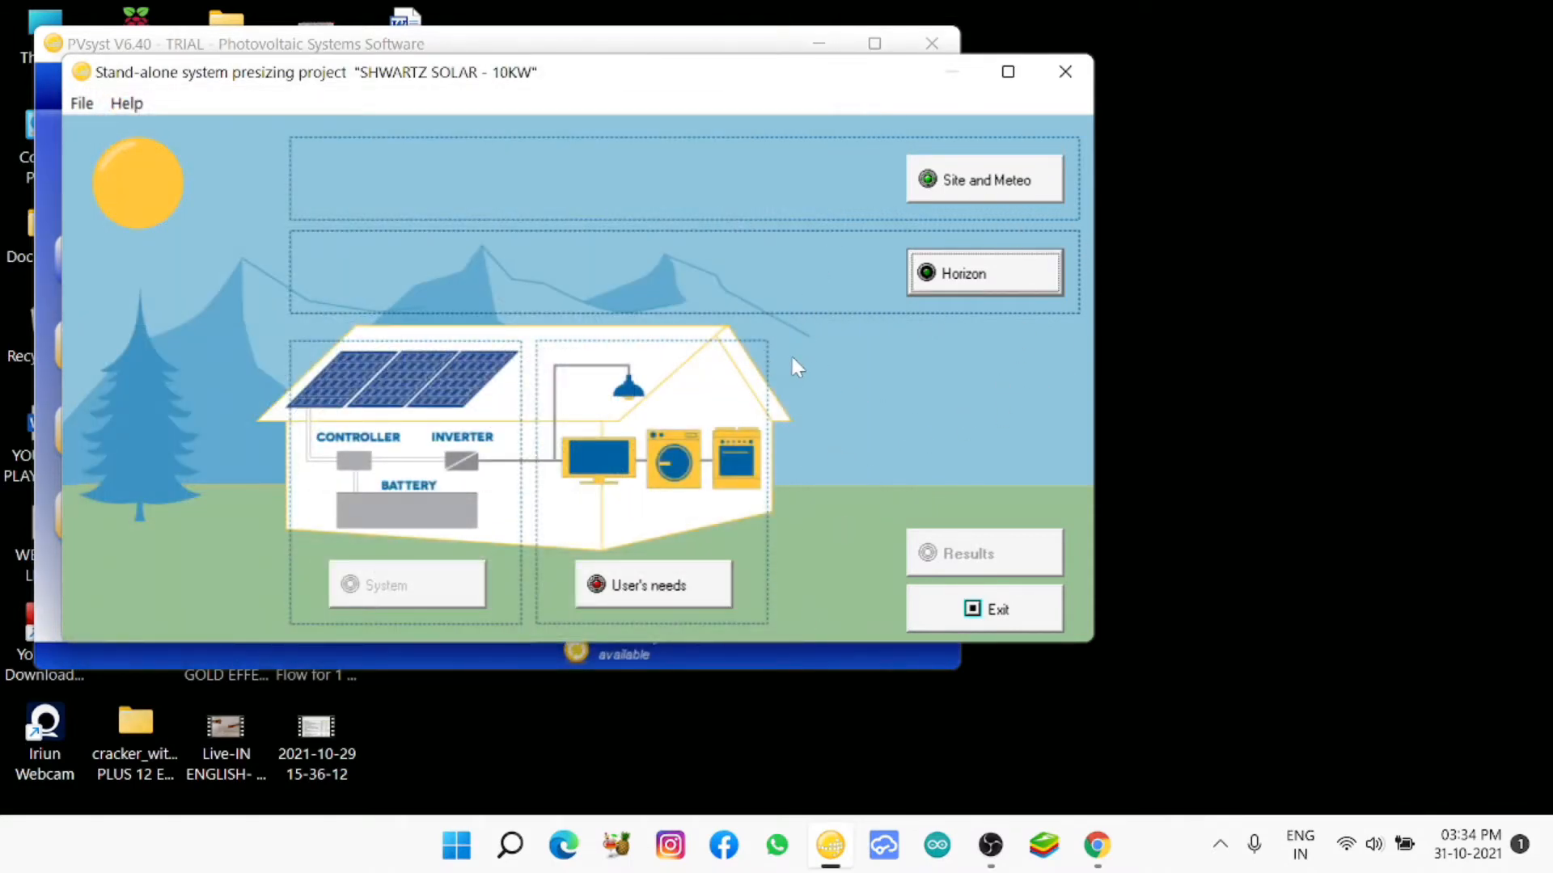
- Load the 2.2 kWh/day Big SHS template into the user's needs and define the consumption by year
{"action": "left_click", "coordinate": [652, 589]}
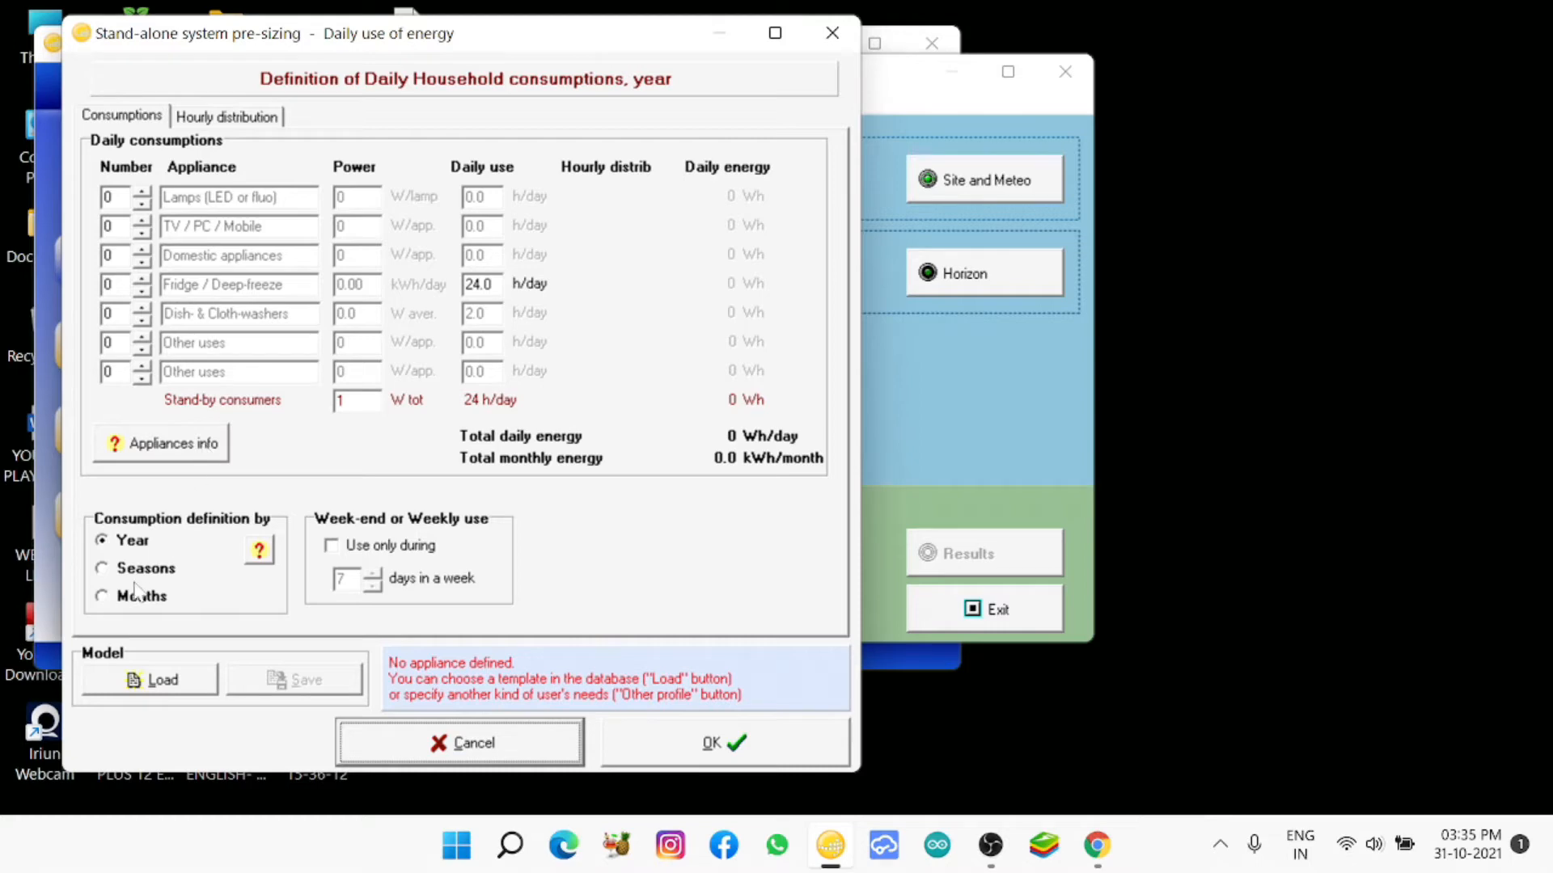
{"action": "left_click", "coordinate": [158, 680]}
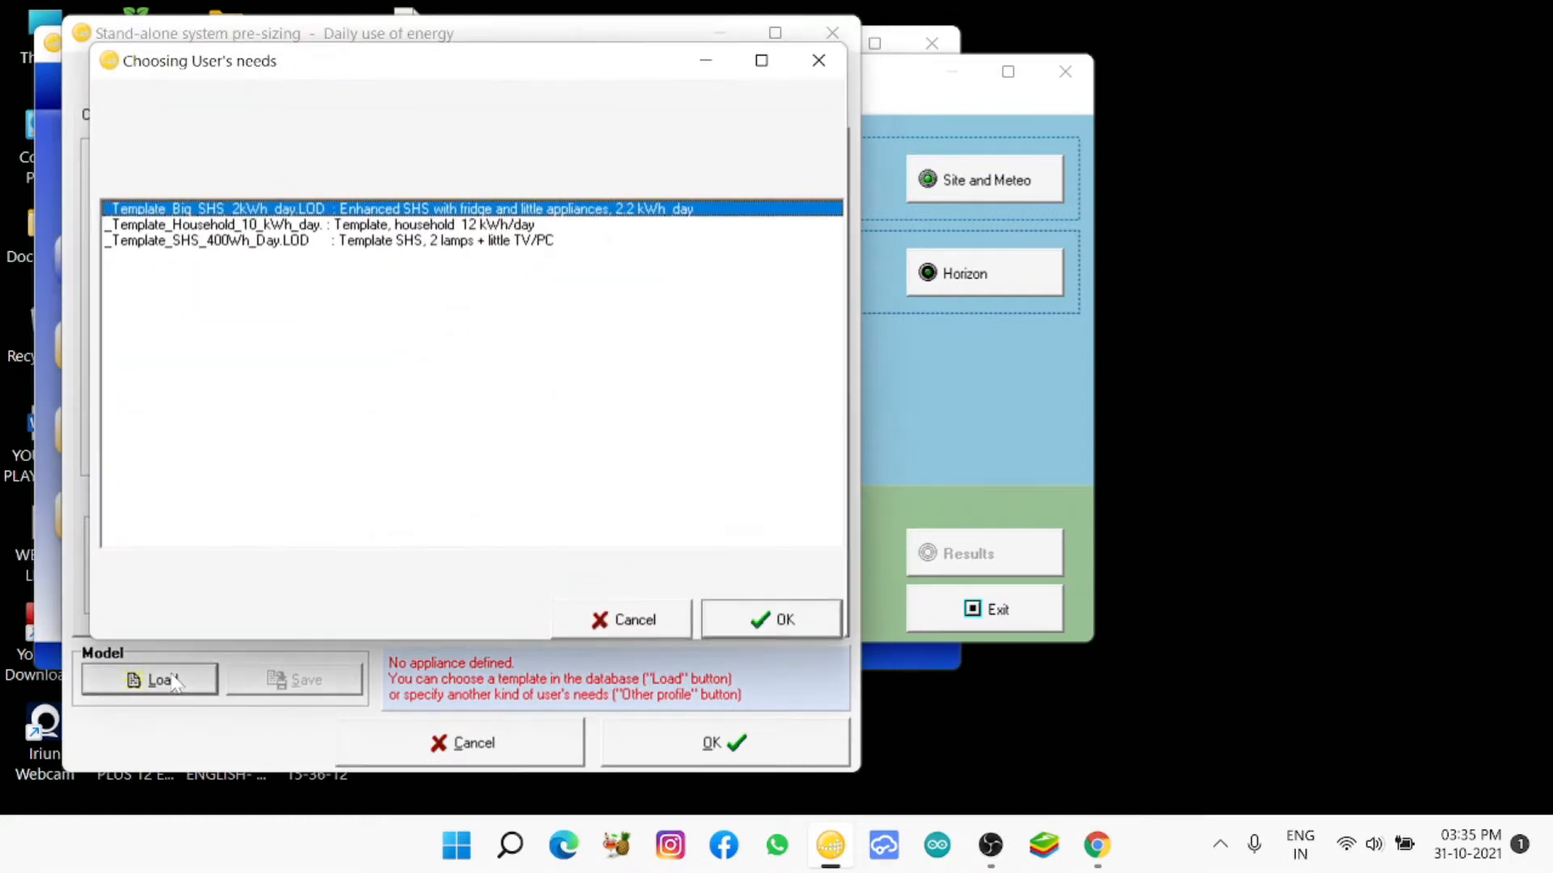
{"action": "left_click", "coordinate": [797, 619]}
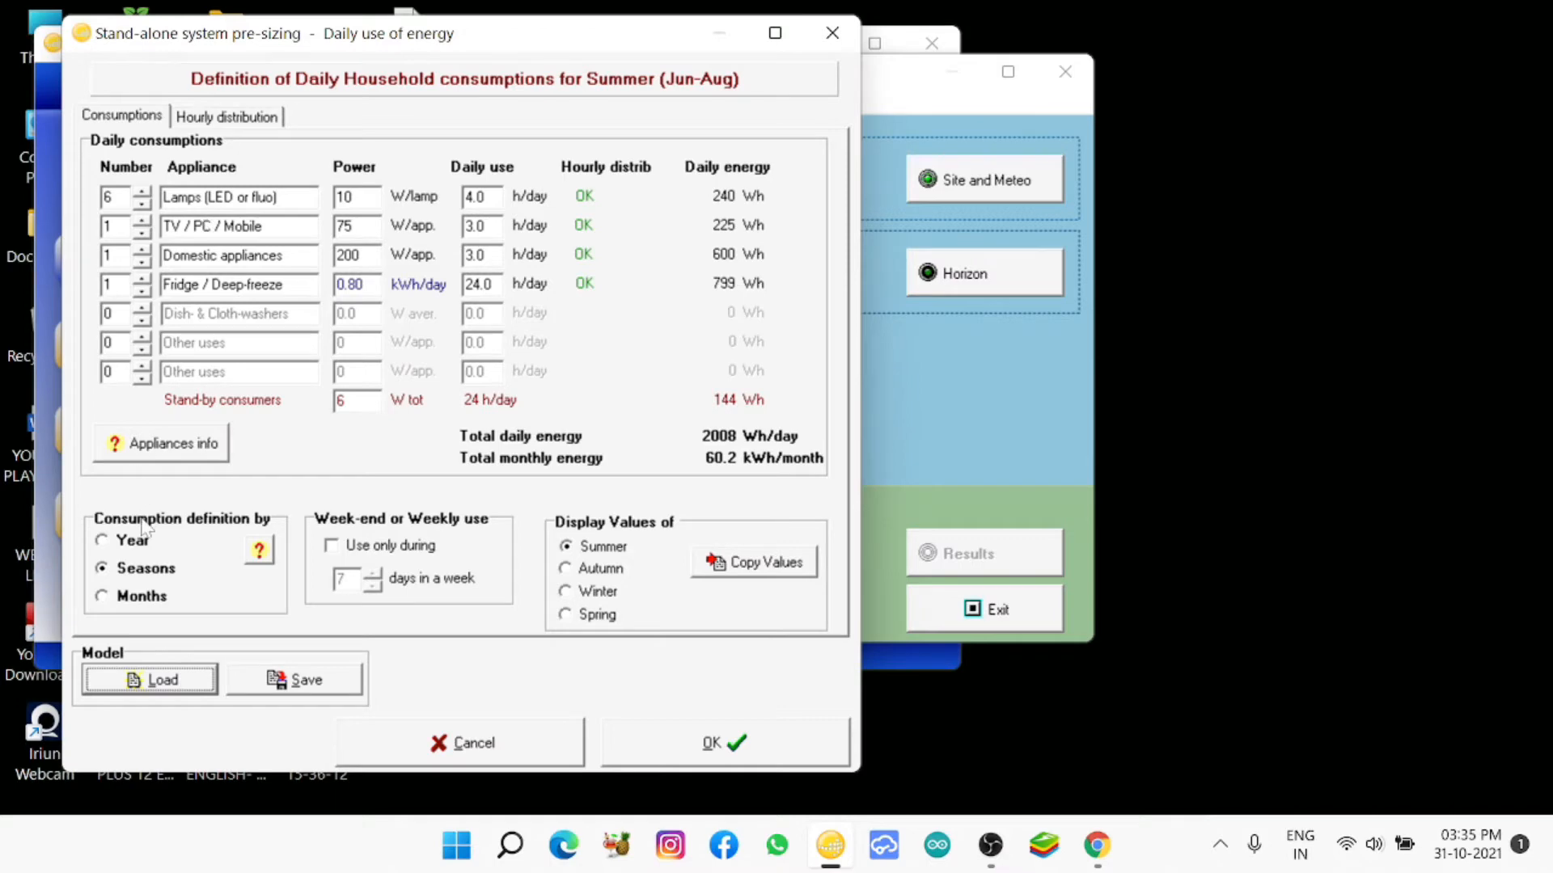
{"action": "left_click", "coordinate": [102, 542]}
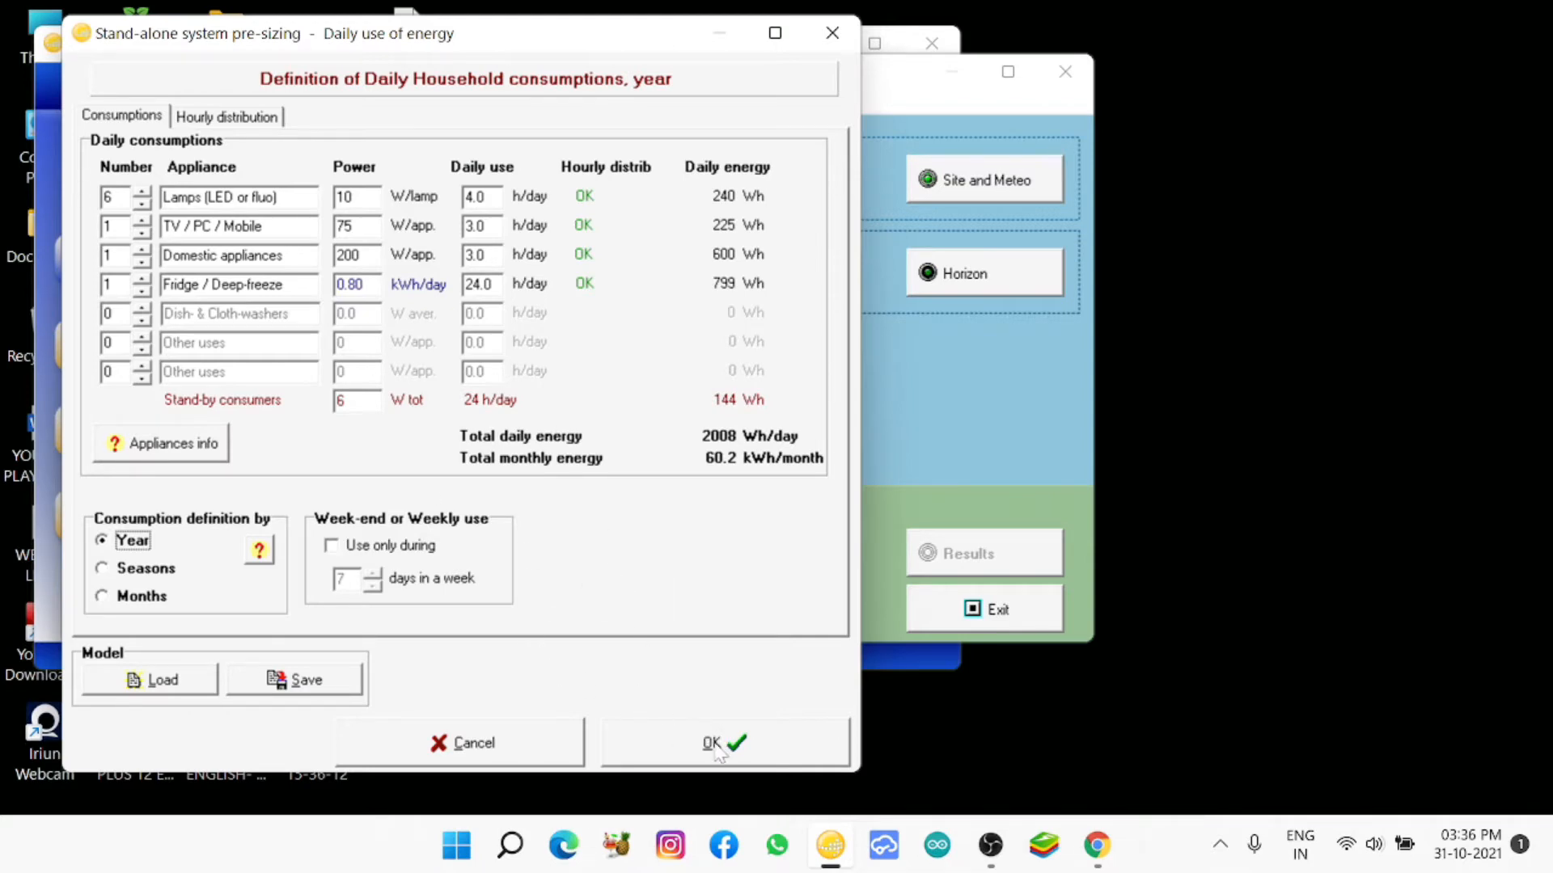
- Save the domestic uses model under the file name LOAD and accept the user's needs
{"action": "left_click", "coordinate": [306, 680]}
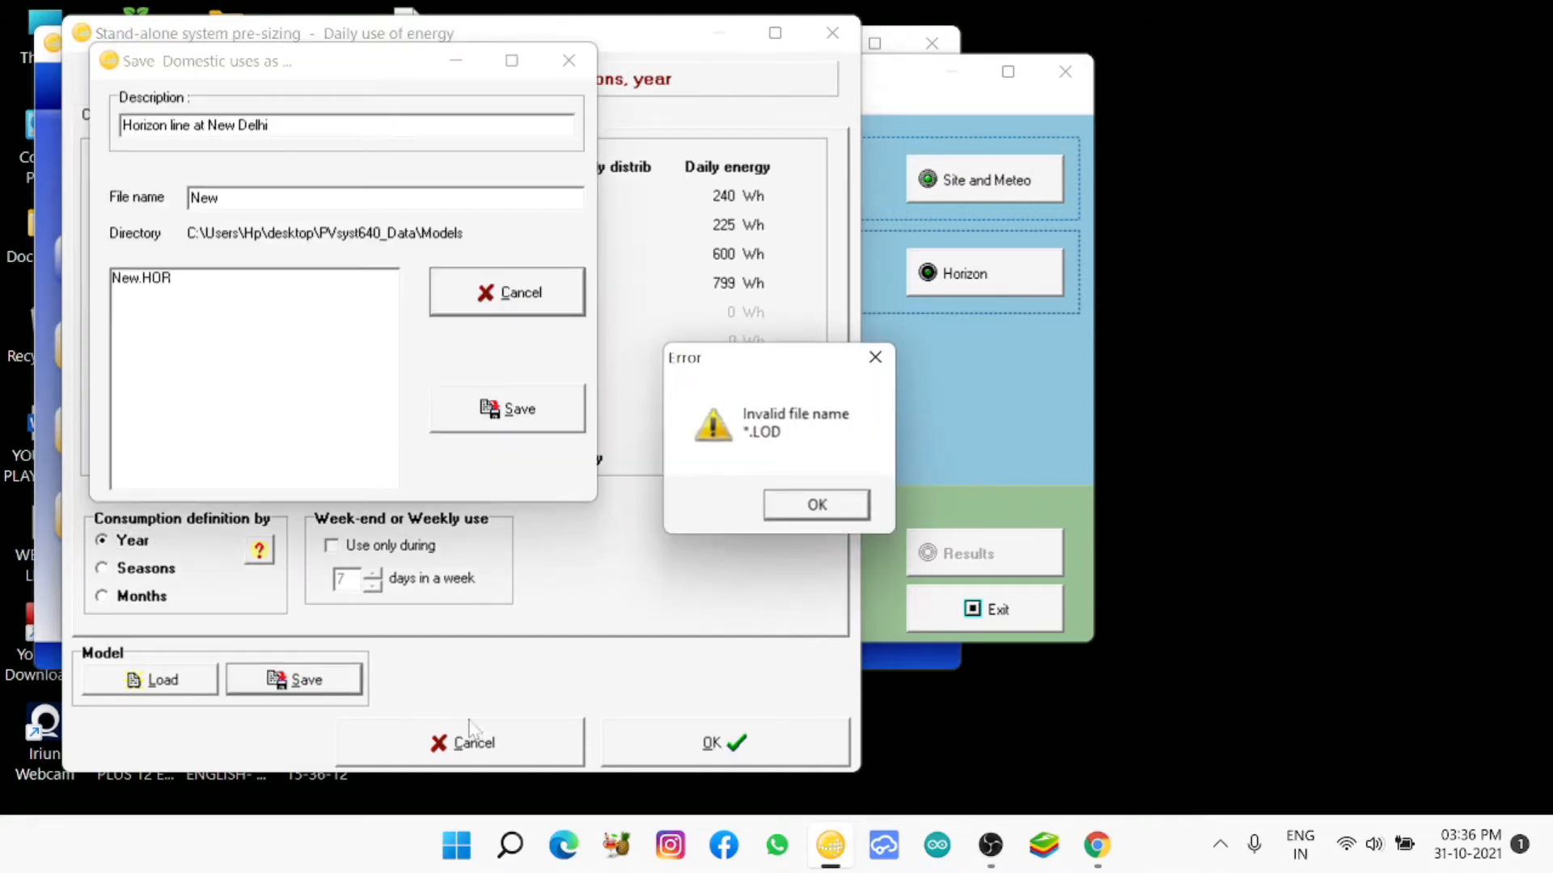
{"action": "left_click", "coordinate": [817, 505]}
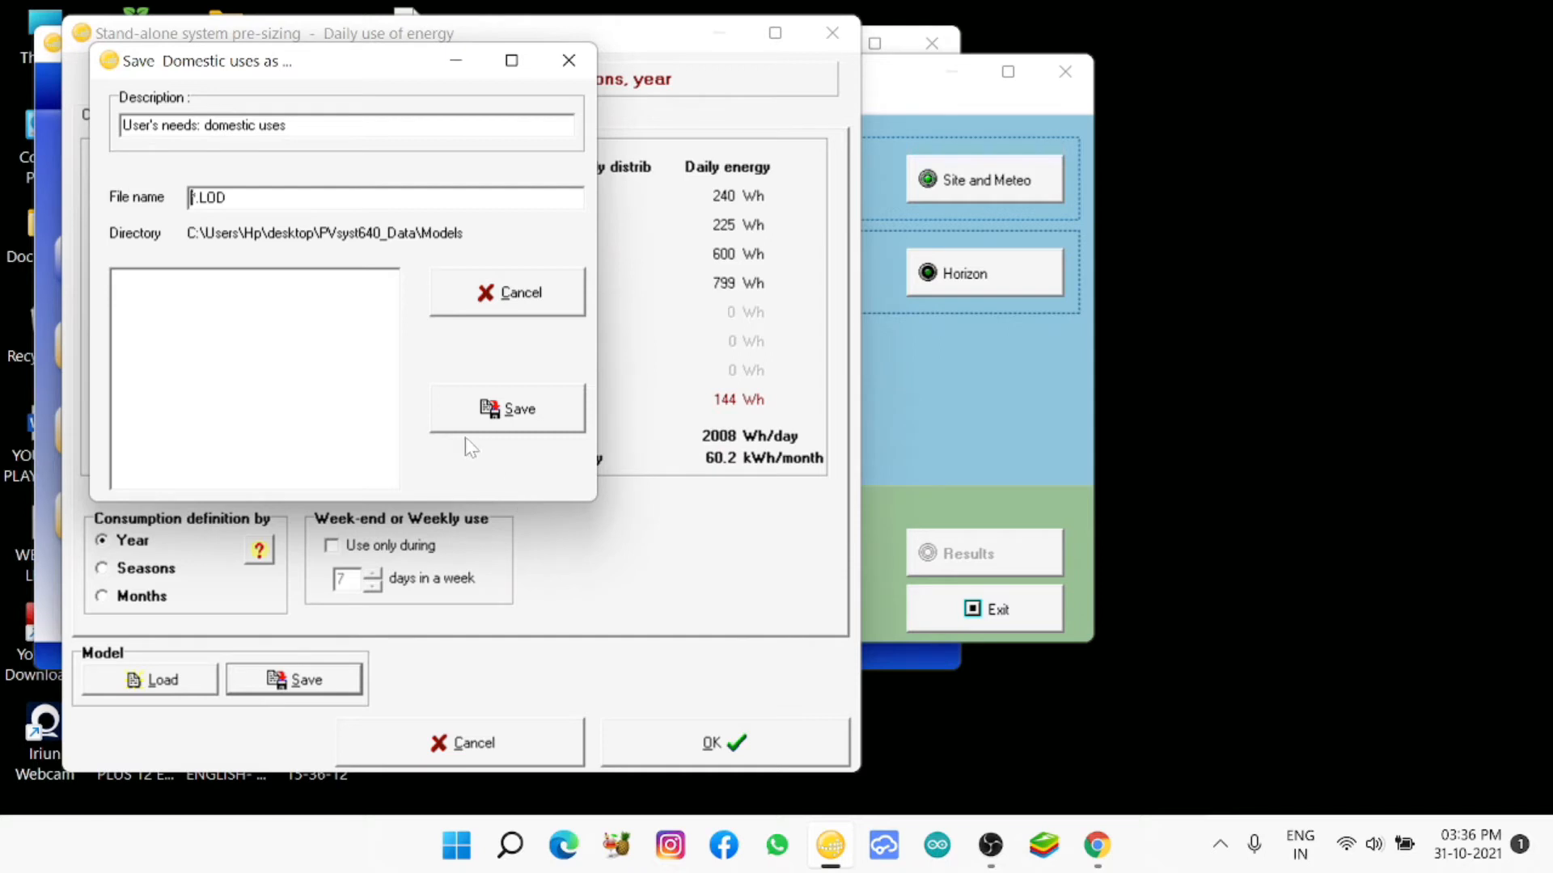
{"action": "left_click", "coordinate": [228, 199]}
{"action": "key", "text": "BackSpace"}
{"action": "key", "text": "BackSpace"}
{"action": "key", "text": "BackSpace"}
{"action": "key", "text": "BackSpace"}
{"action": "key", "text": "BackSpace"}
{"action": "type", "text": "LOAD"}
{"action": "left_click", "coordinate": [522, 418]}
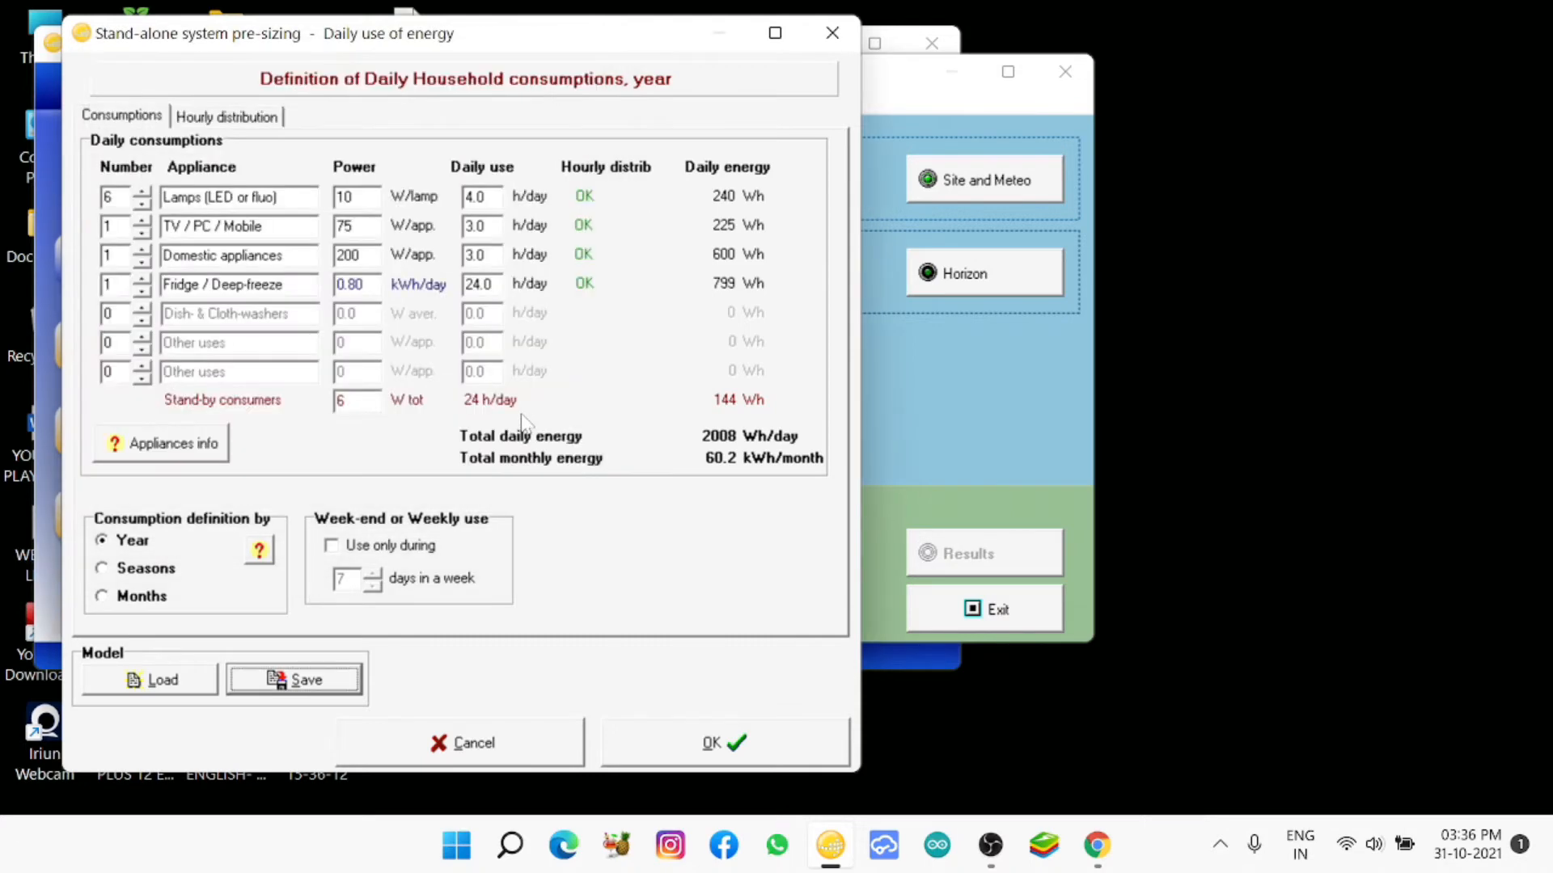
{"action": "left_click", "coordinate": [710, 756]}
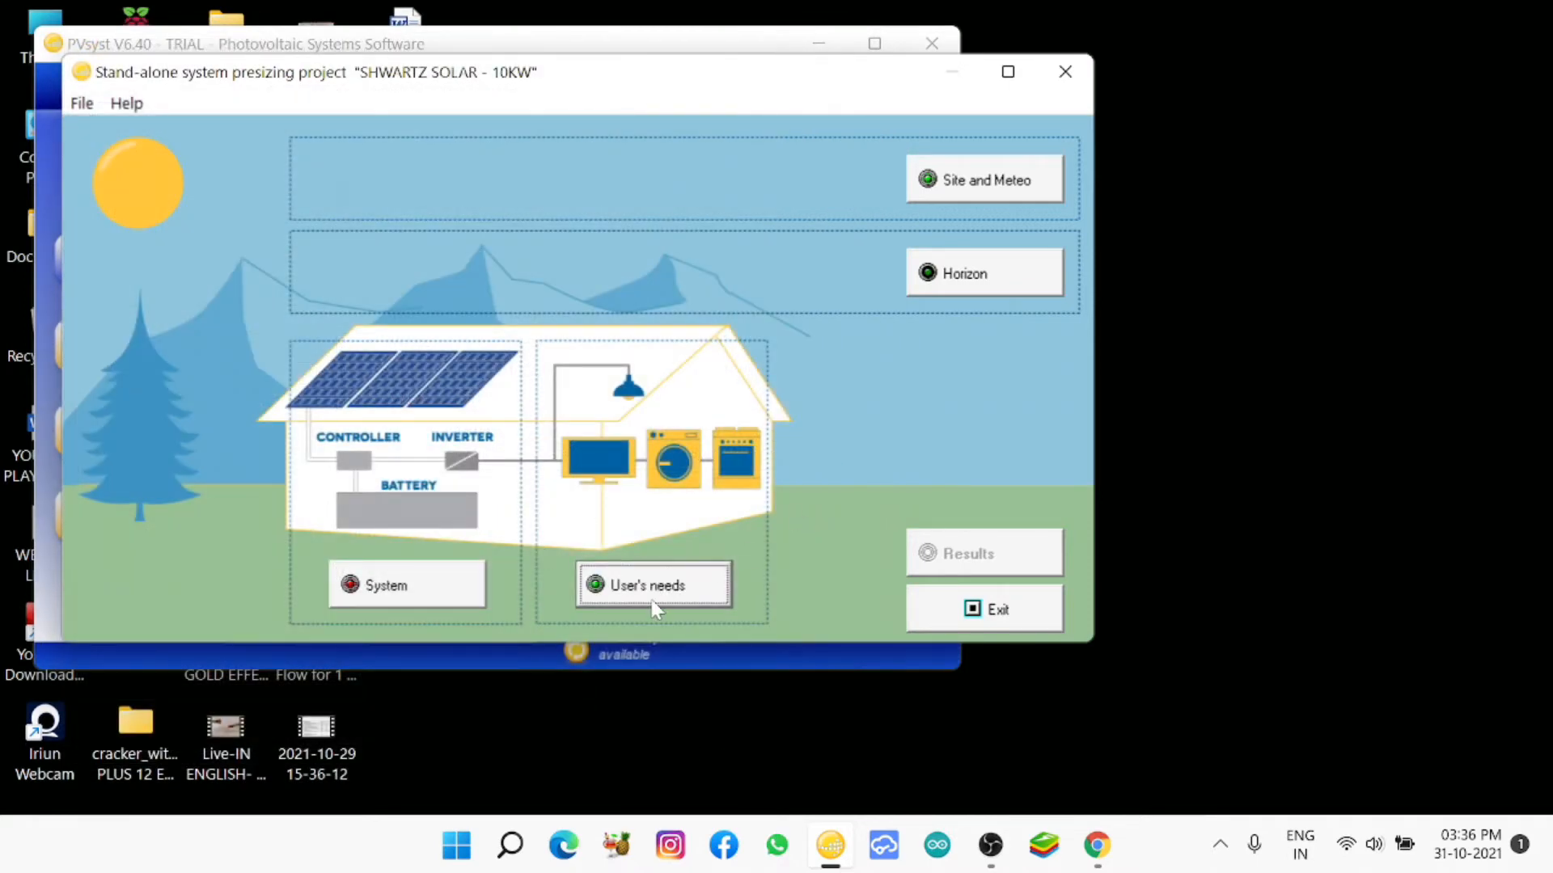
- Show the collector plane optimisation curves in the system specification and accept a 30° tilt with 0° azimuth
{"action": "left_click", "coordinate": [404, 599]}
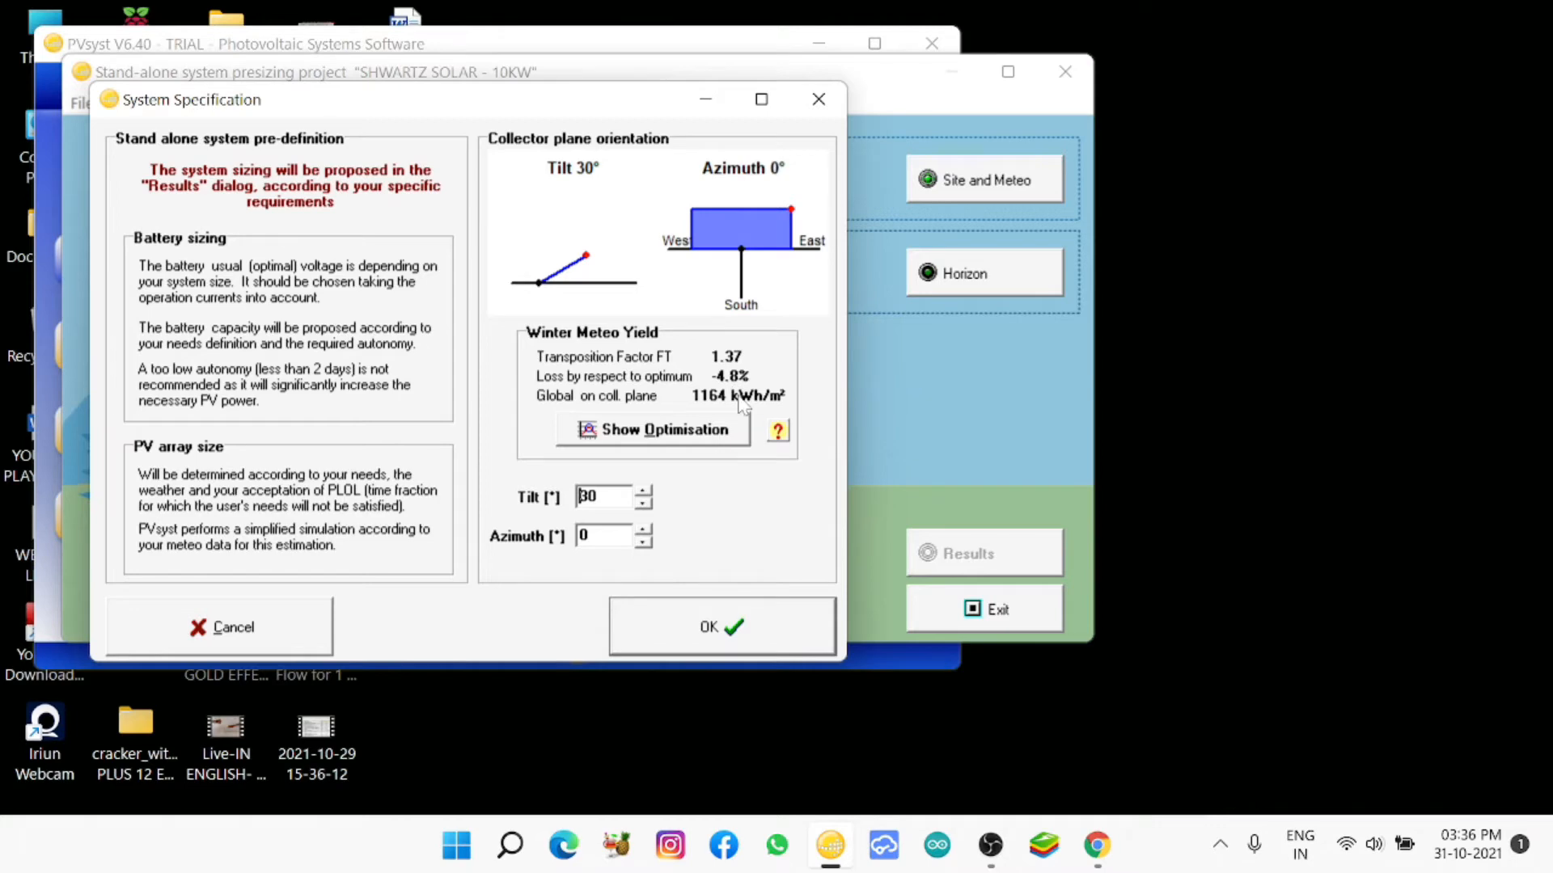
{"action": "left_click", "coordinate": [700, 432]}
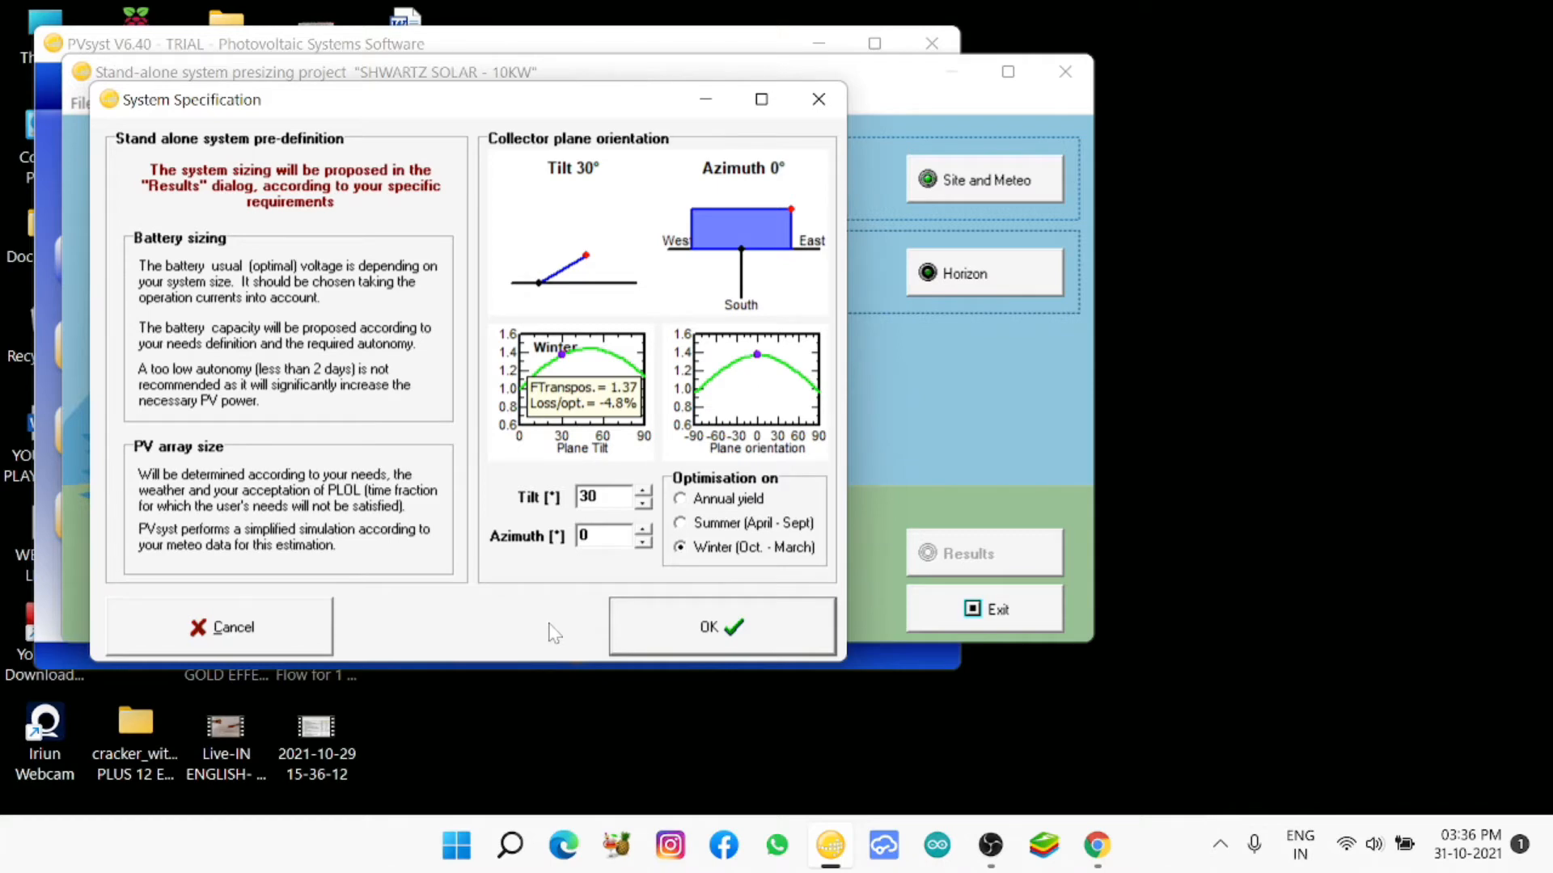
{"action": "left_click", "coordinate": [712, 630]}
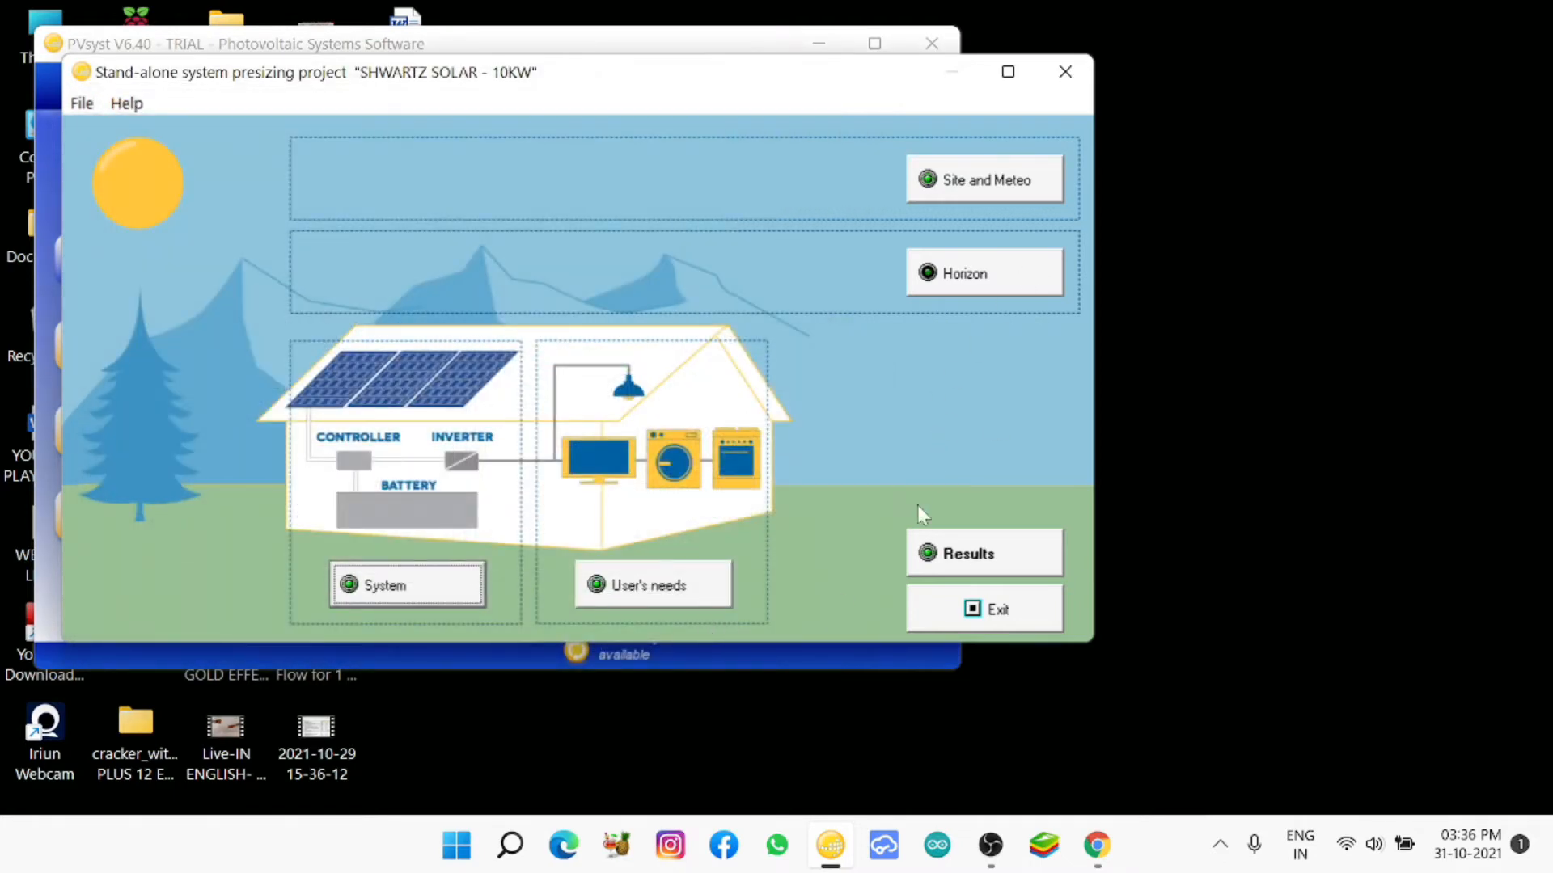
- Examine the sizing results: solar energy and battery charge charts, monthly table, economic evaluation and specific pre-sizing costs
{"action": "left_click", "coordinate": [956, 558]}
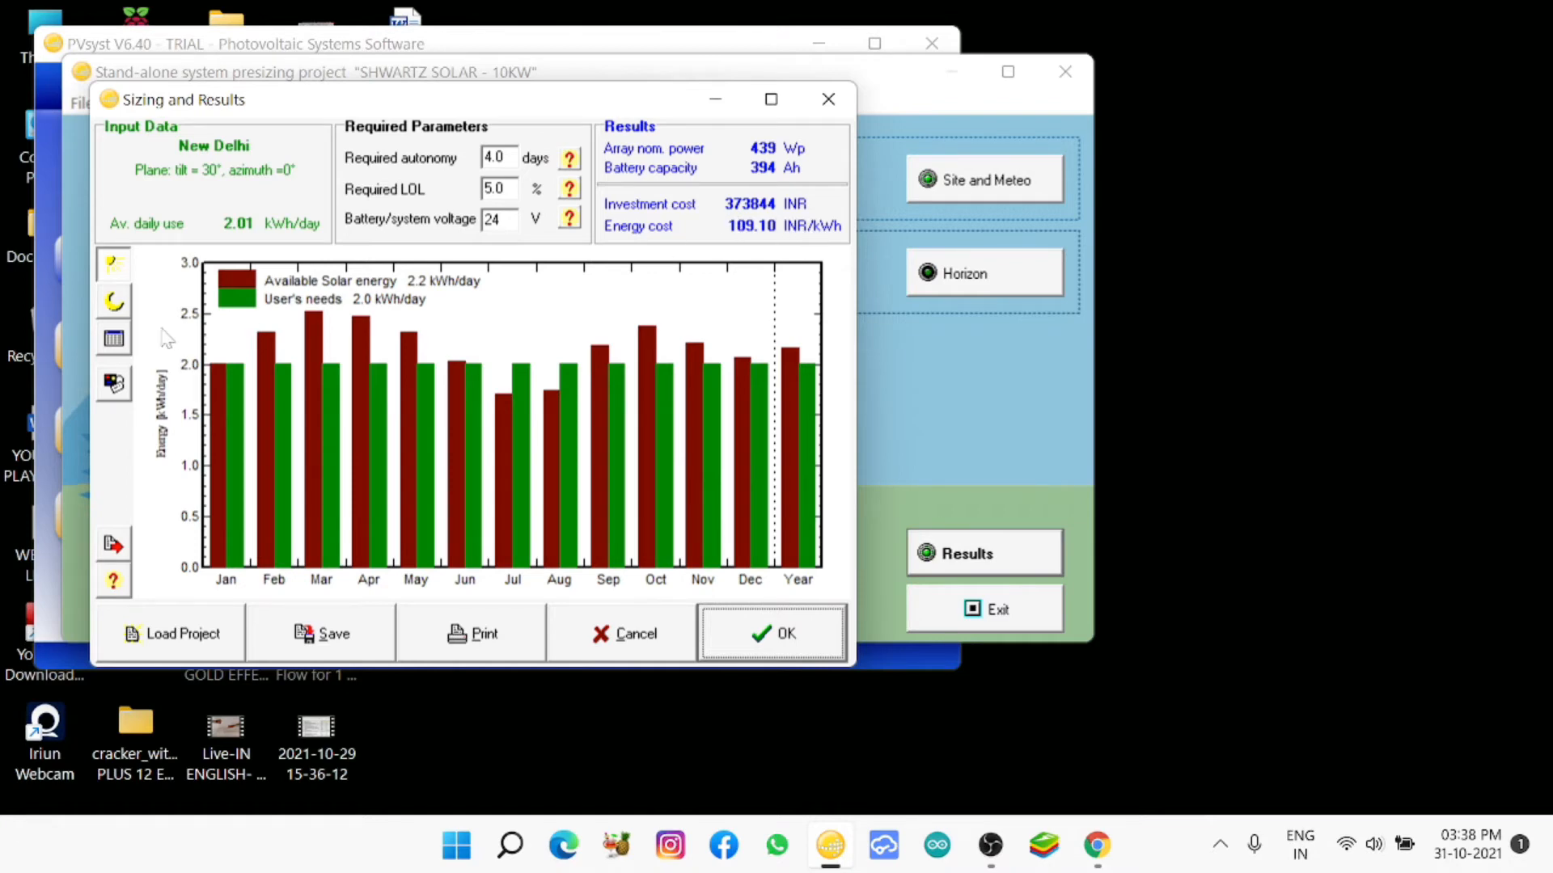
{"action": "left_click", "coordinate": [114, 307]}
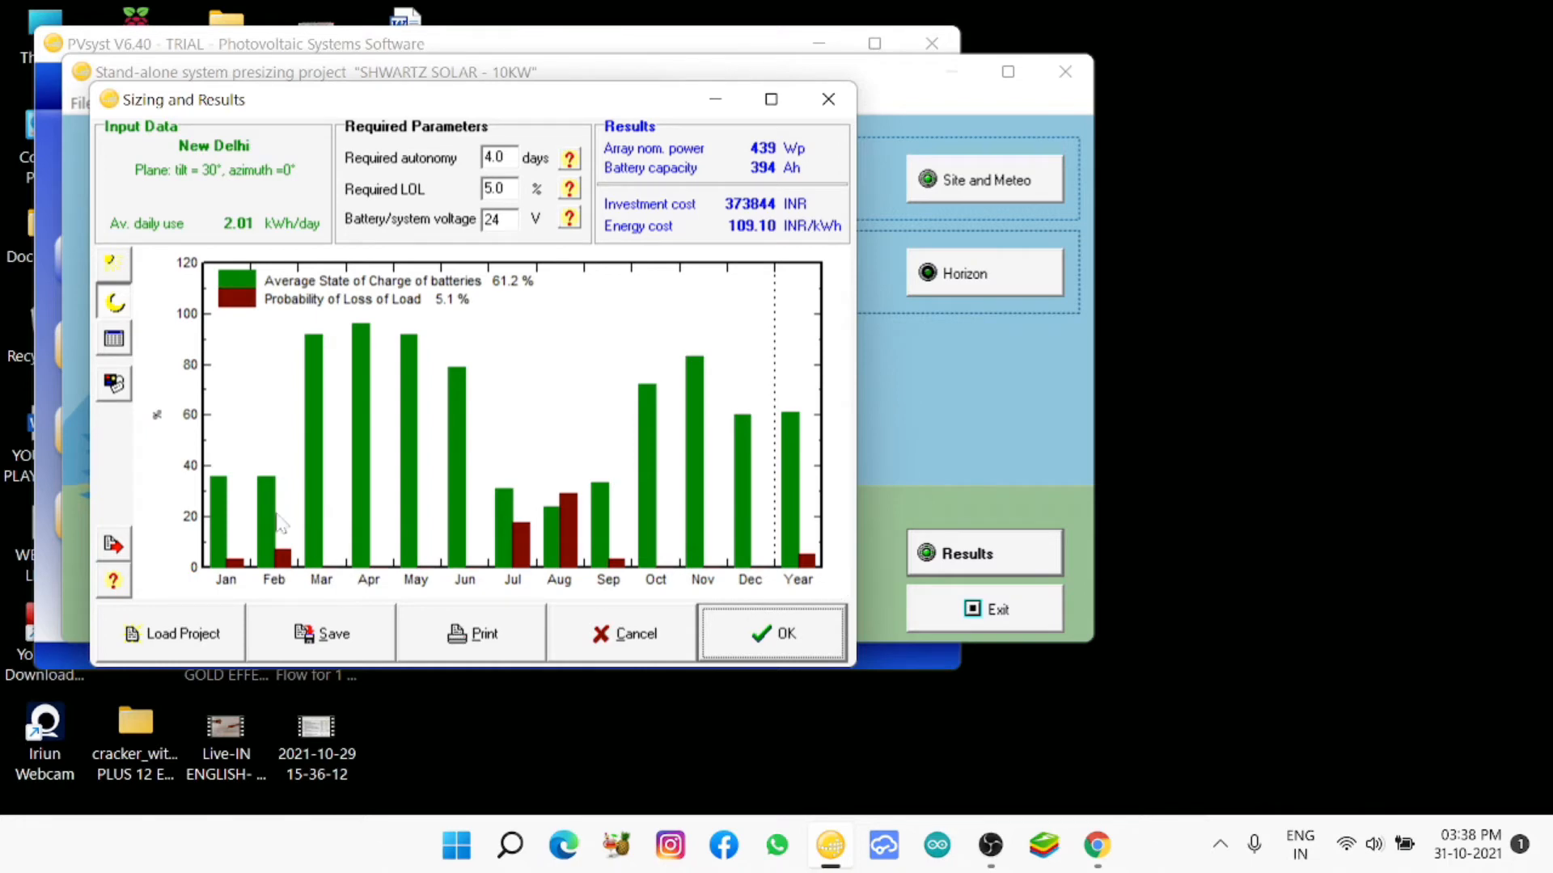
{"action": "left_click", "coordinate": [115, 341]}
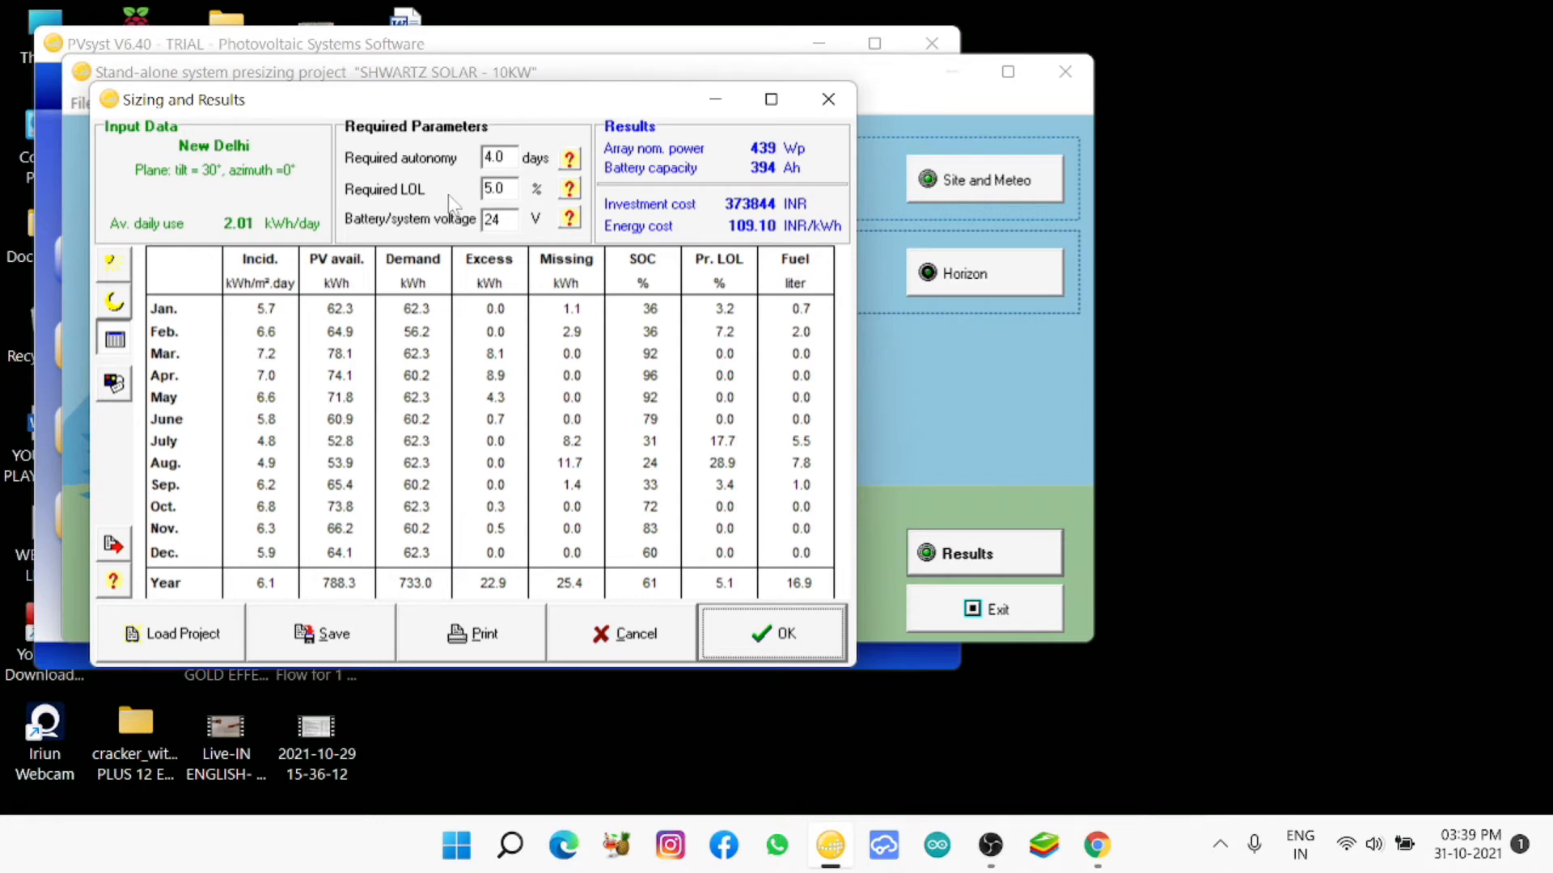
{"action": "left_click", "coordinate": [114, 383]}
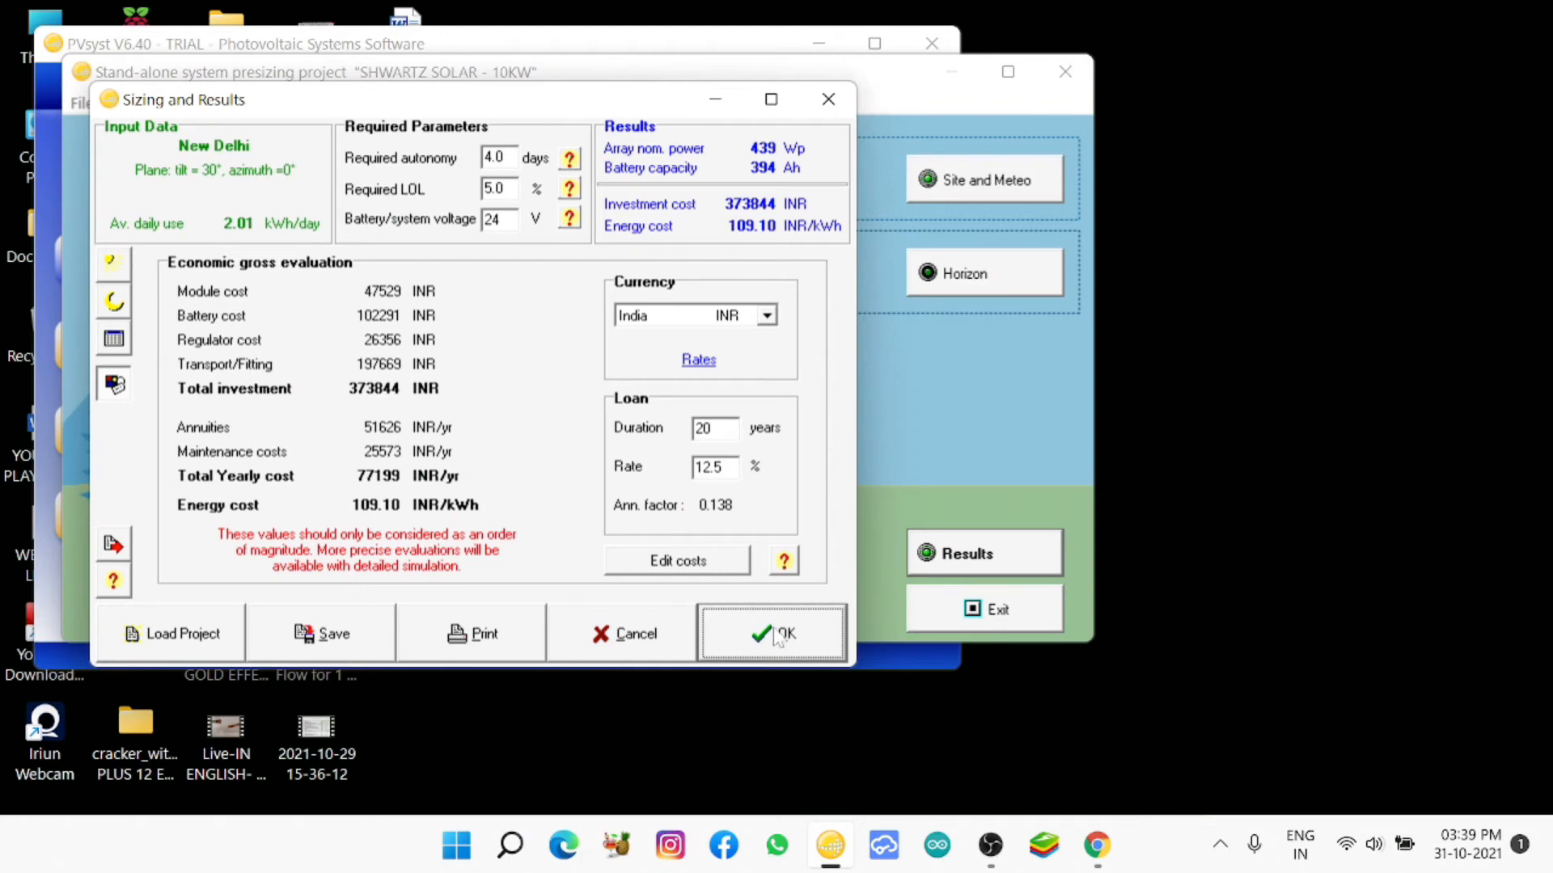
{"action": "left_click", "coordinate": [710, 563]}
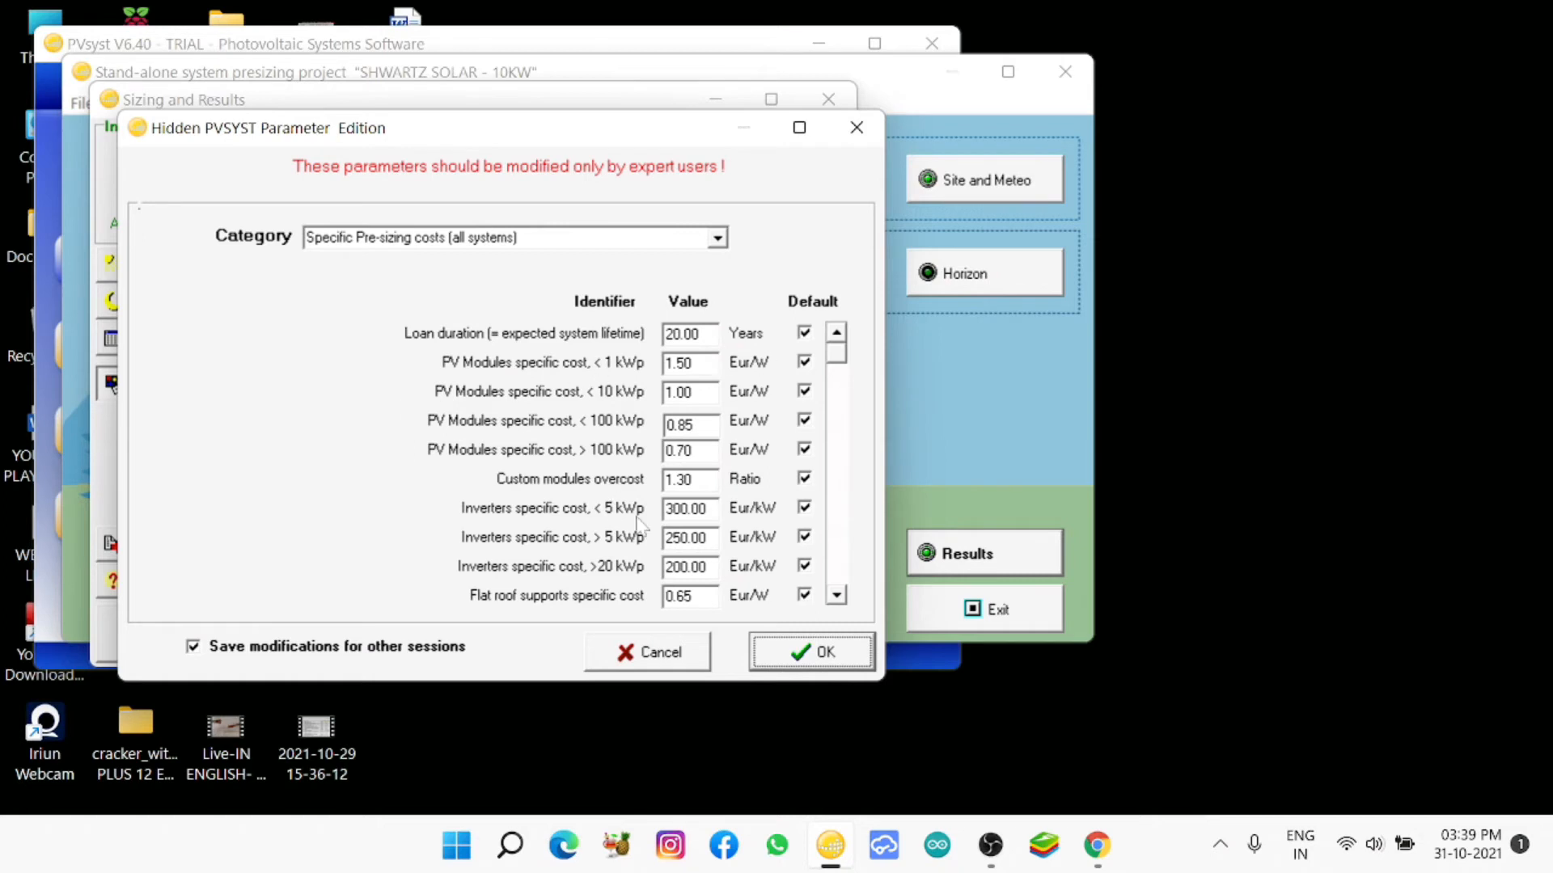
{"action": "left_click", "coordinate": [815, 659]}
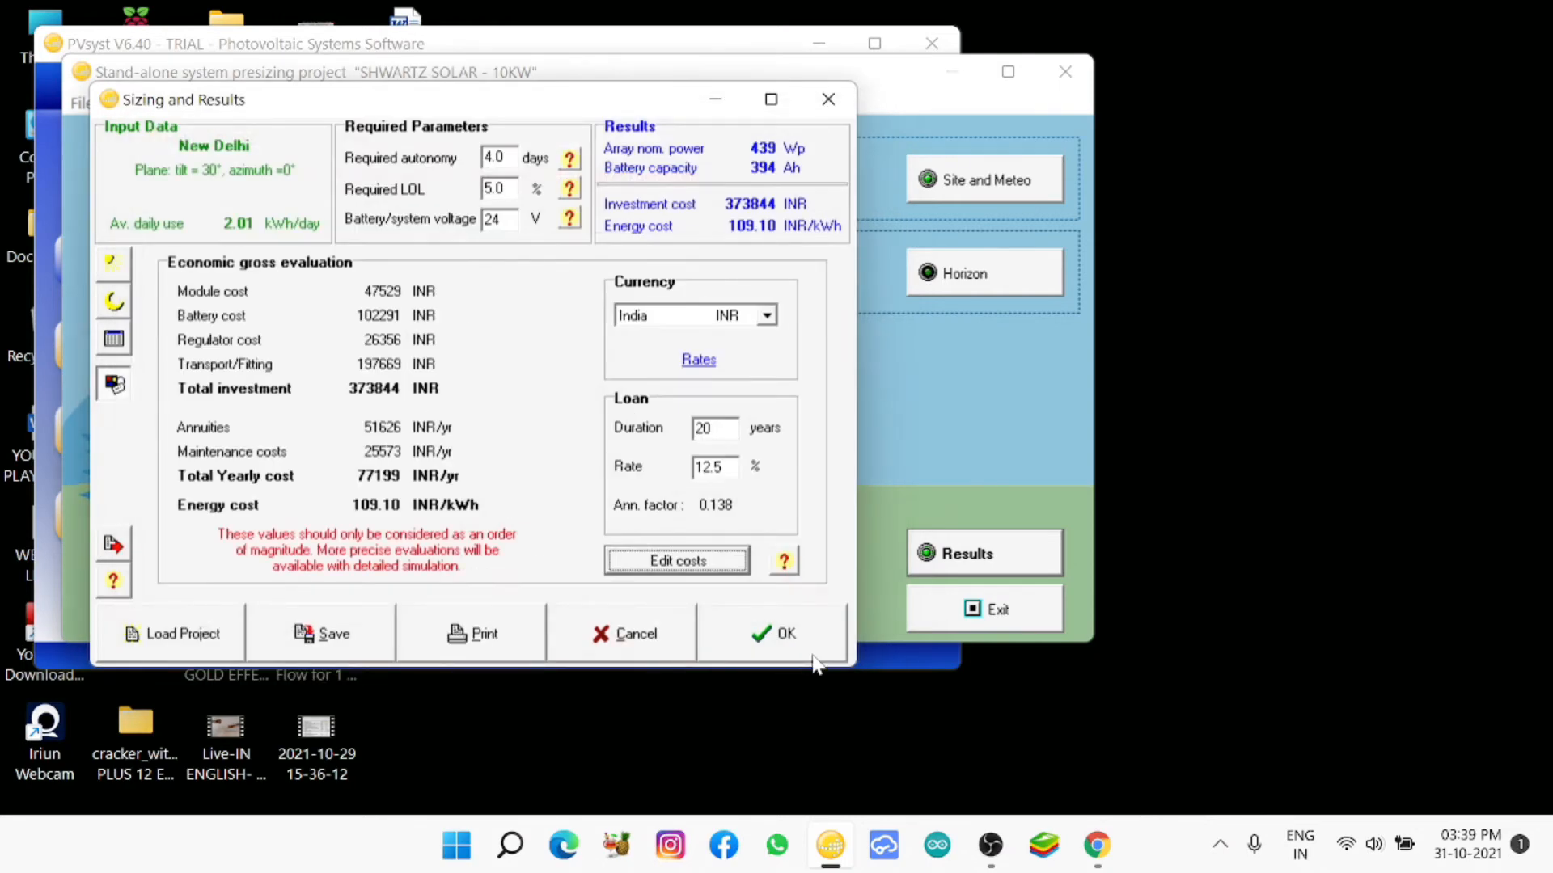
- Save the pre-sizing project under the file name New Delhi and minimize the program
{"action": "left_click", "coordinate": [344, 635]}
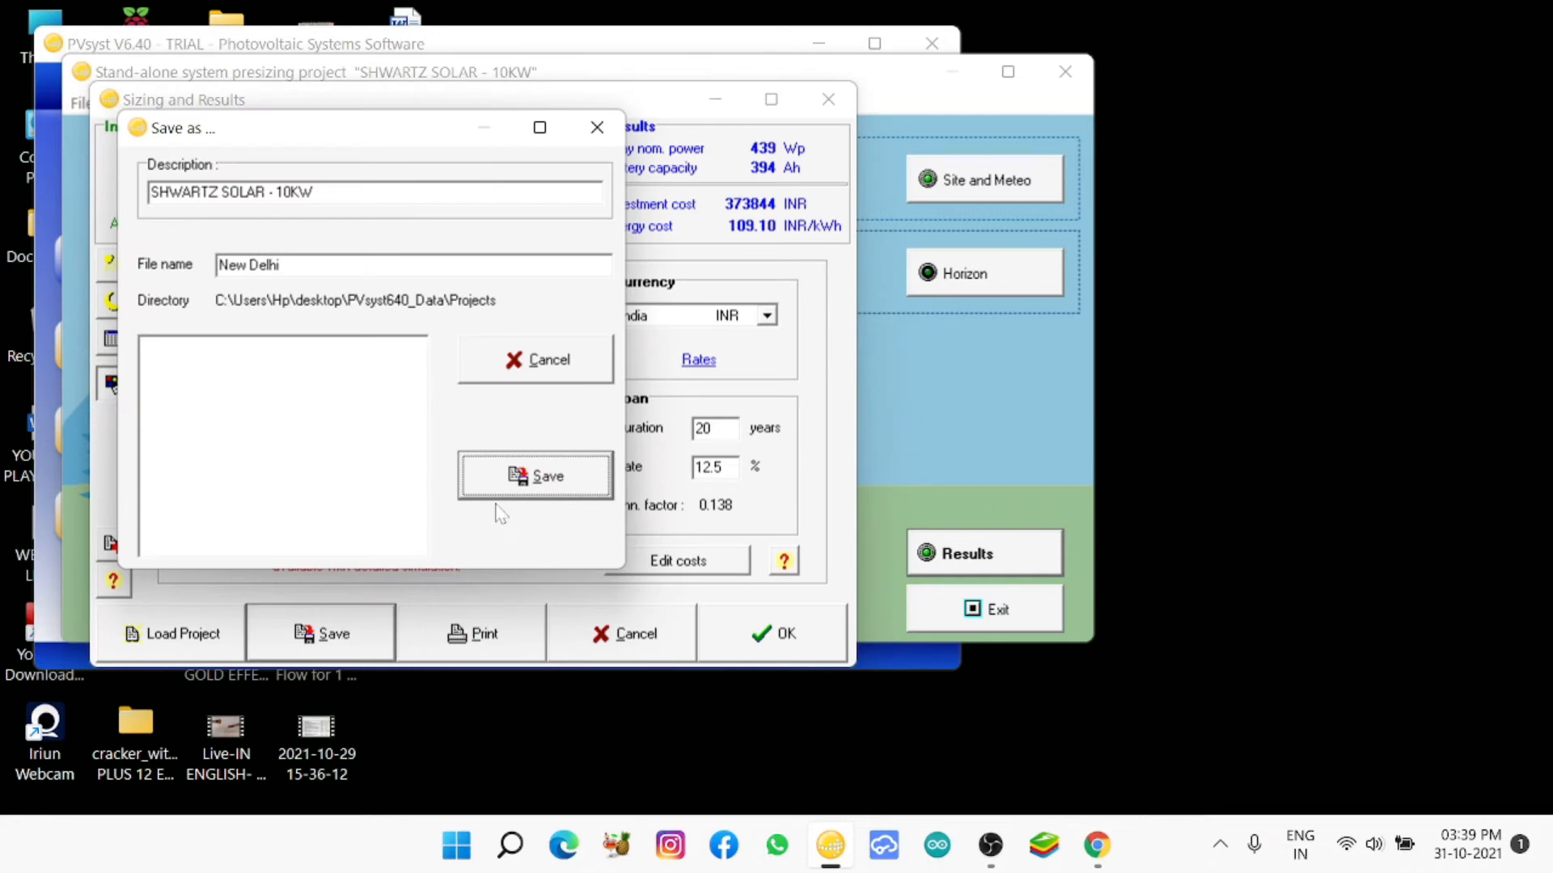
{"action": "left_click", "coordinate": [549, 479]}
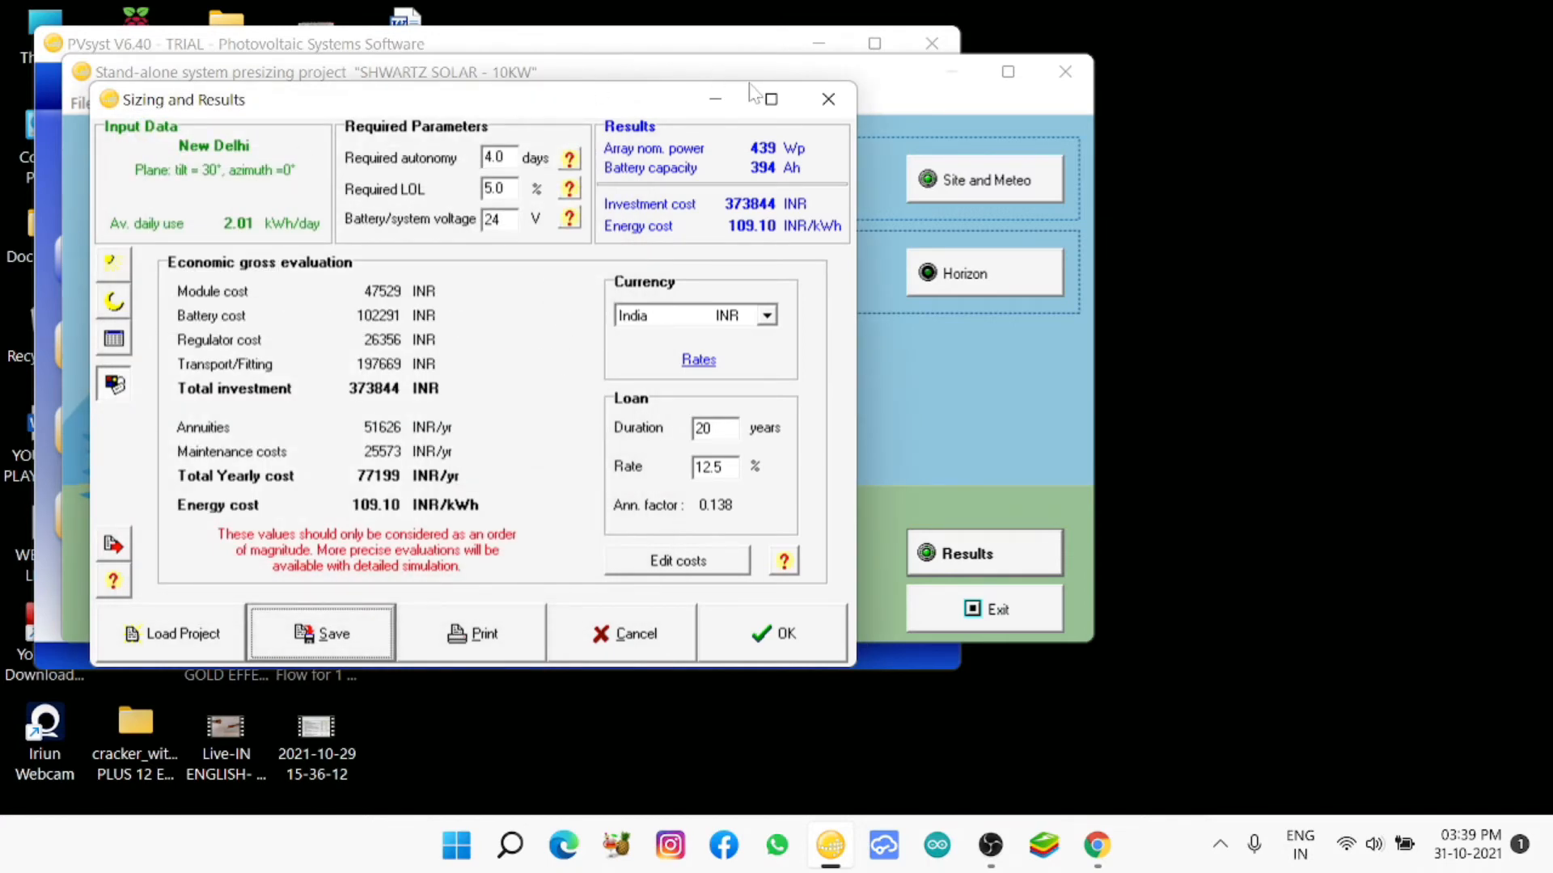
{"action": "left_click", "coordinate": [715, 99]}
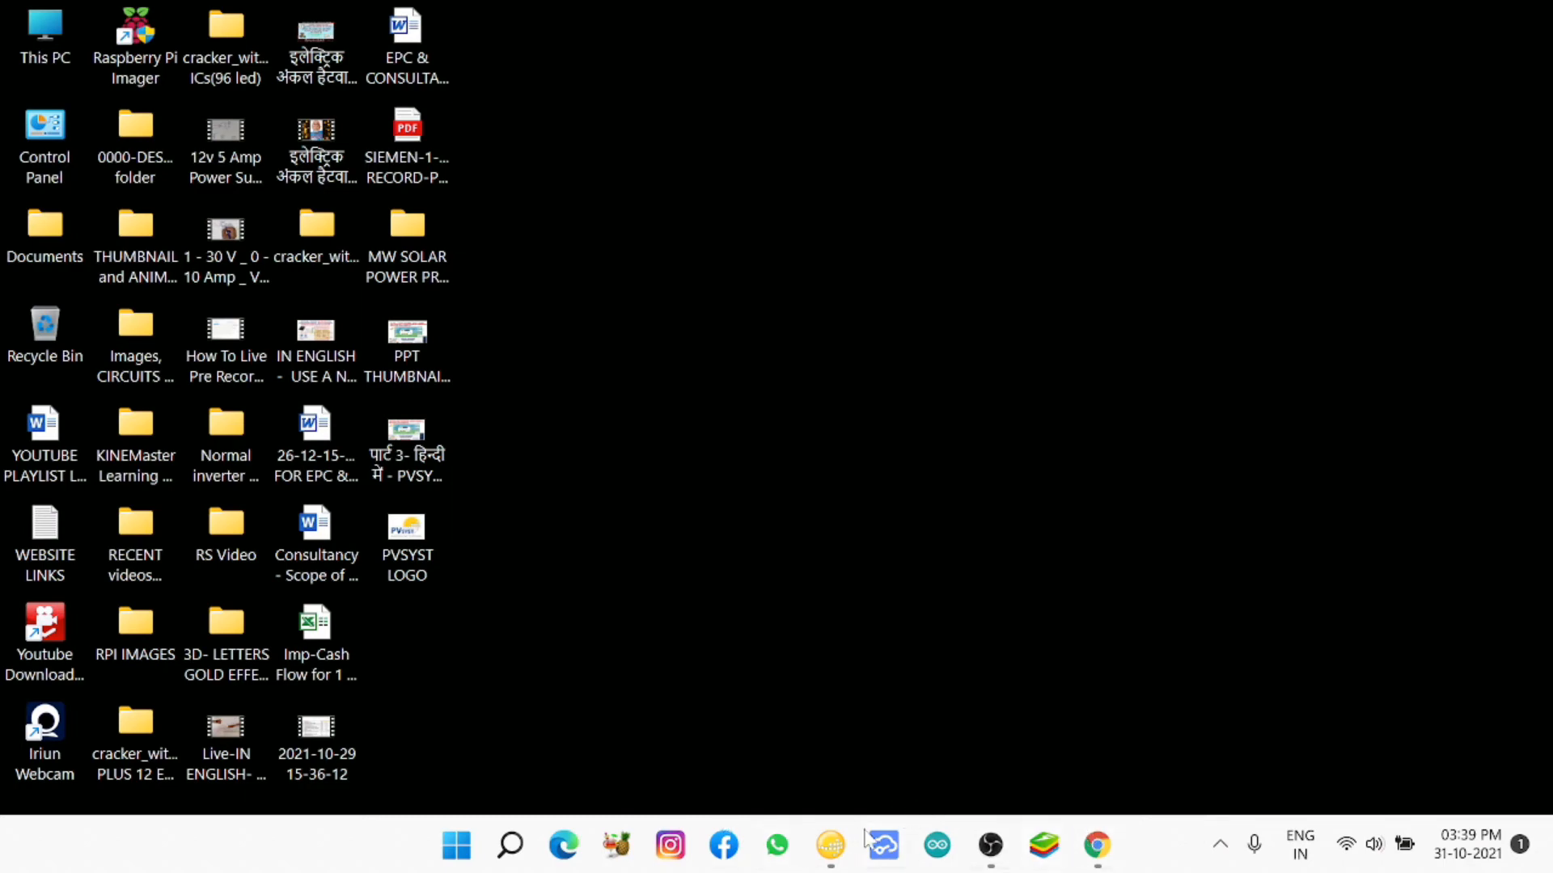
- Return to PVsyst, accept the sizing results, view them once more and exit the stand-alone pre-sizing project
{"action": "left_click", "coordinate": [829, 847]}
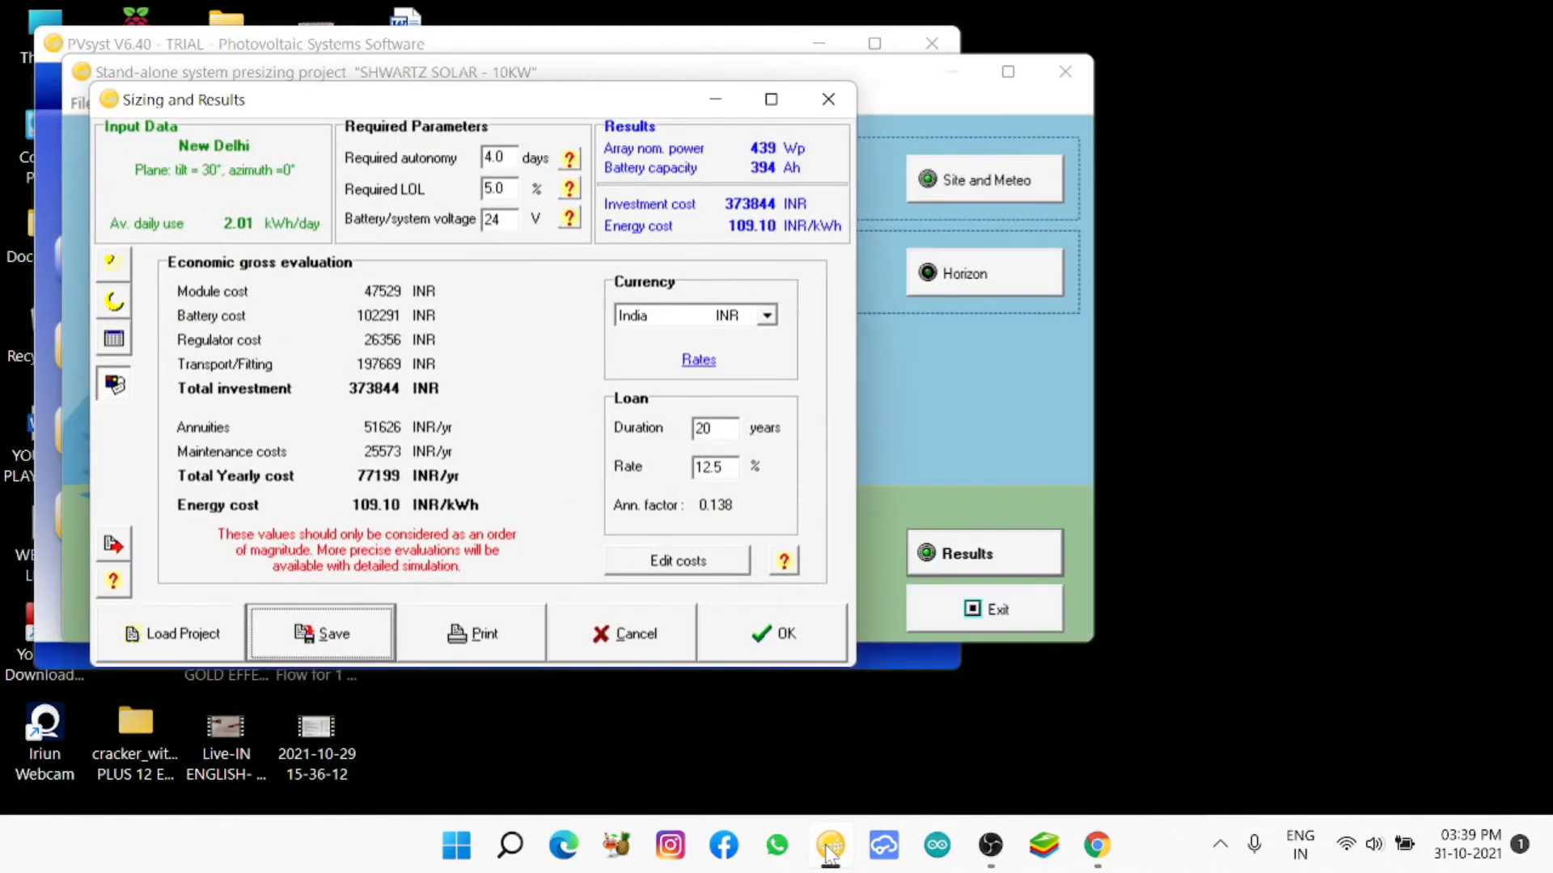
{"action": "left_click", "coordinate": [801, 633]}
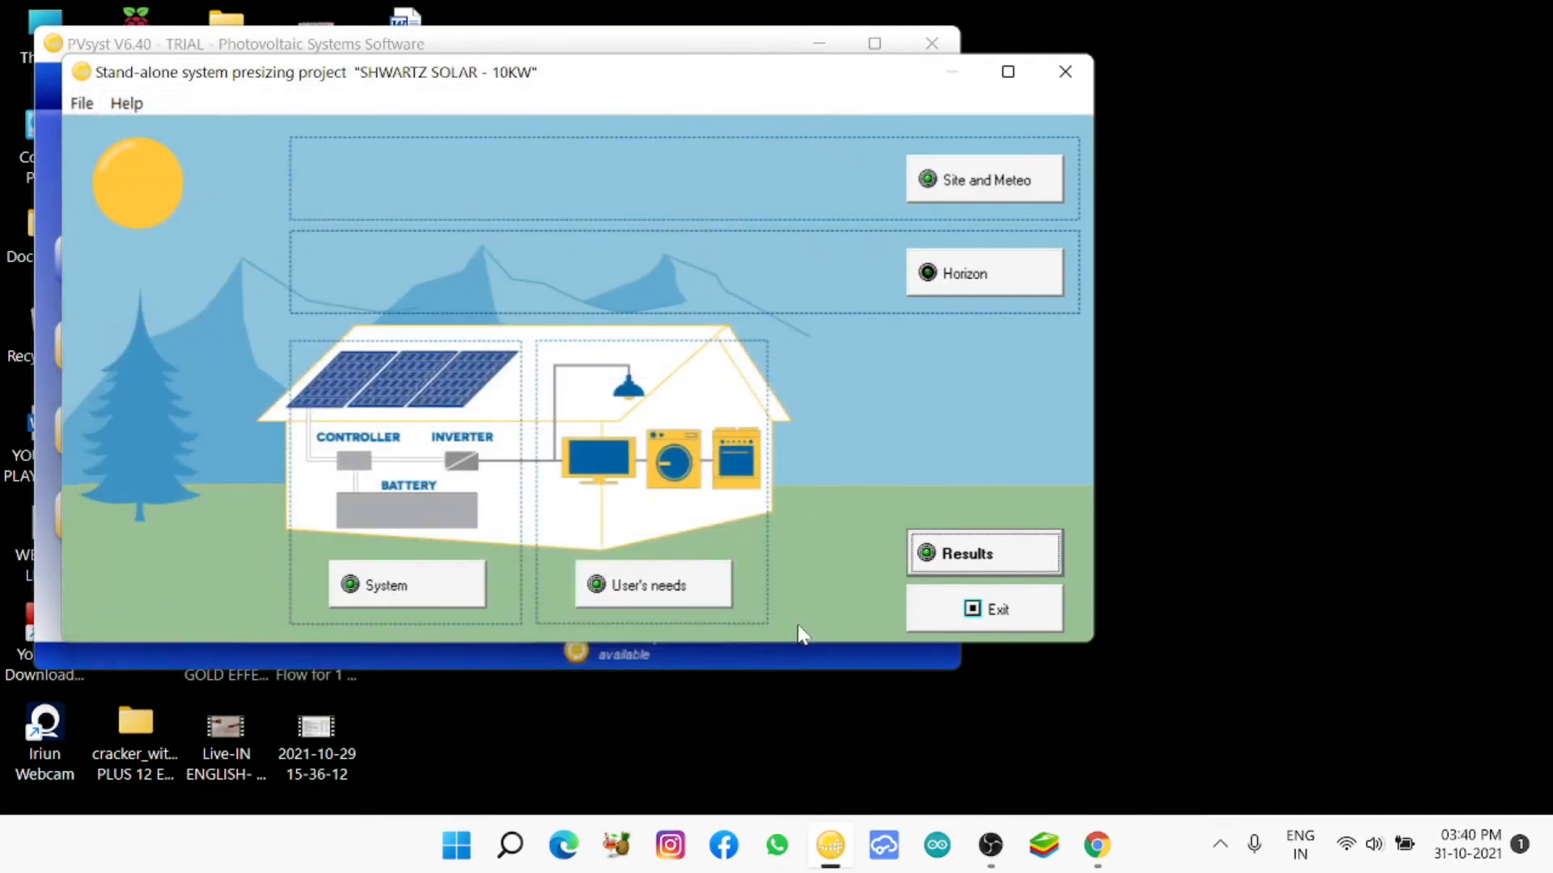
{"action": "left_click", "coordinate": [1016, 574]}
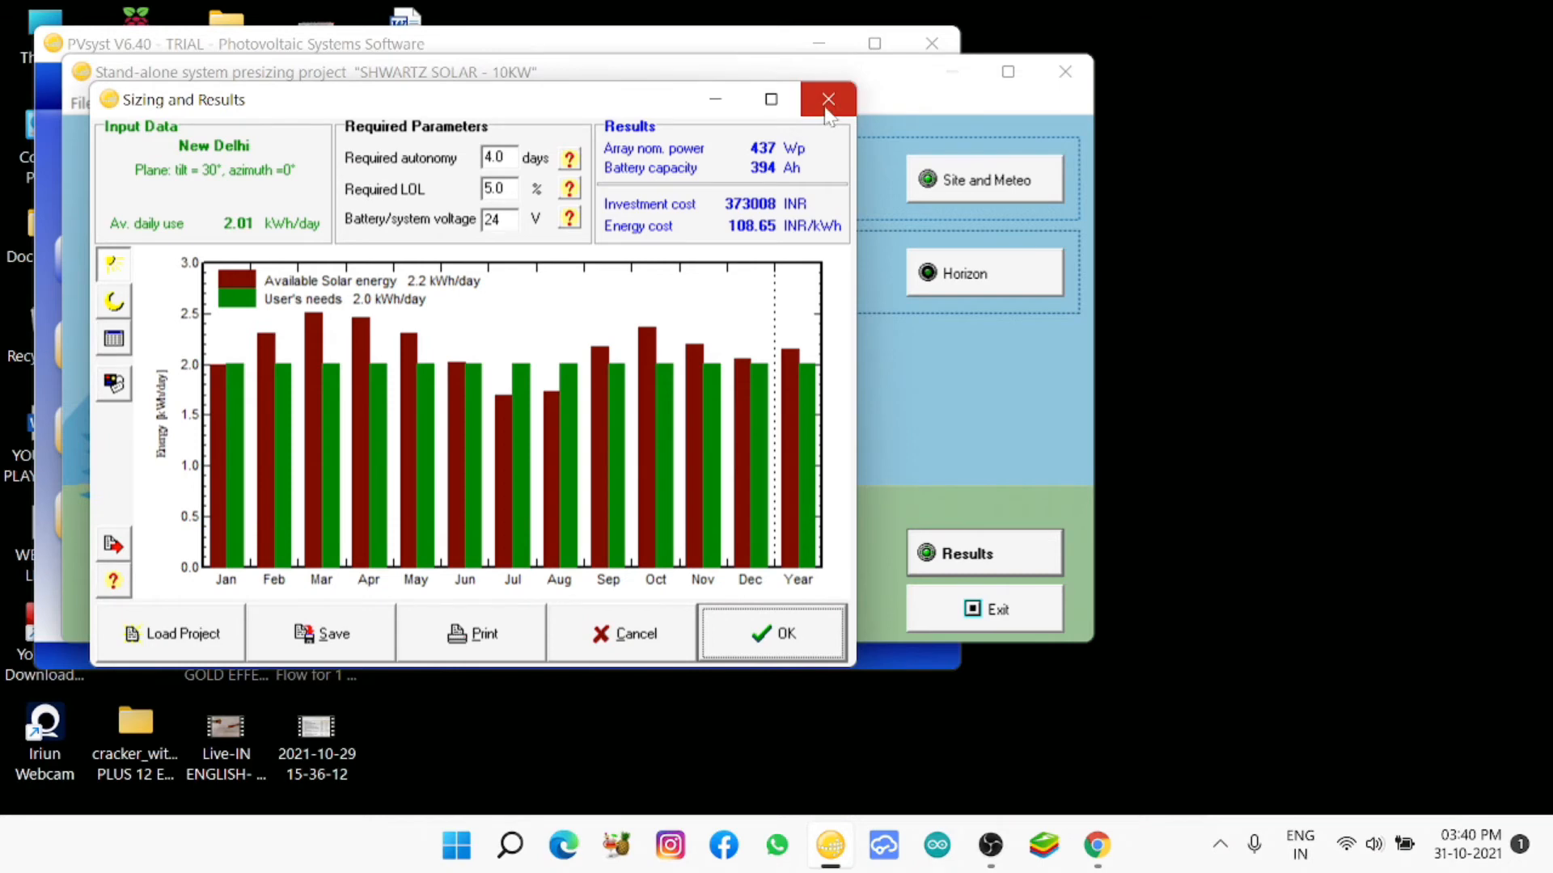
{"action": "left_click", "coordinate": [787, 638]}
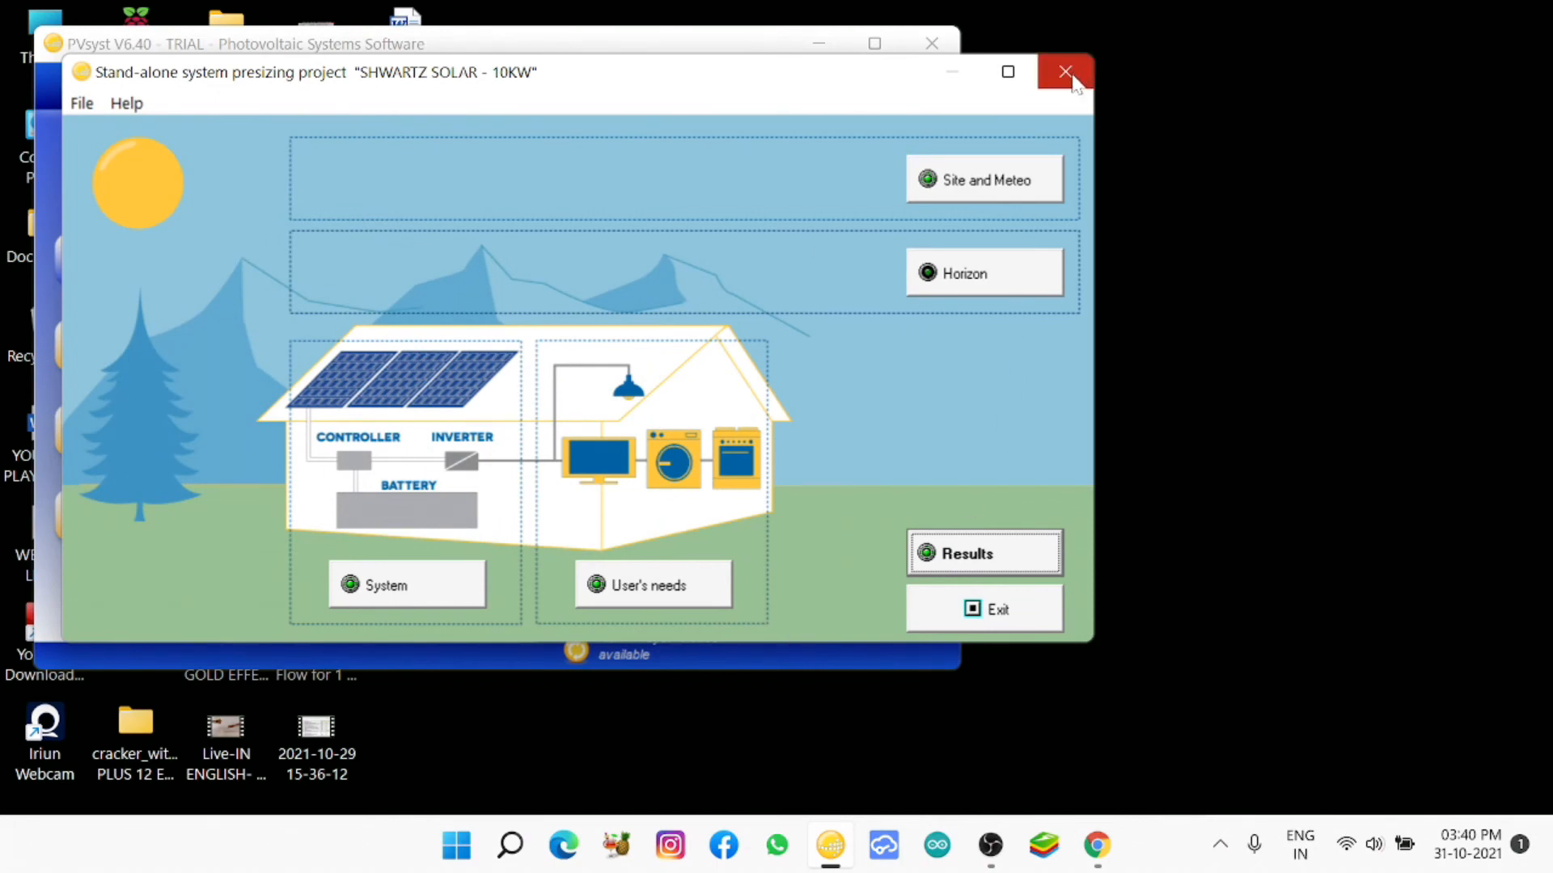
{"action": "left_click", "coordinate": [1018, 619]}
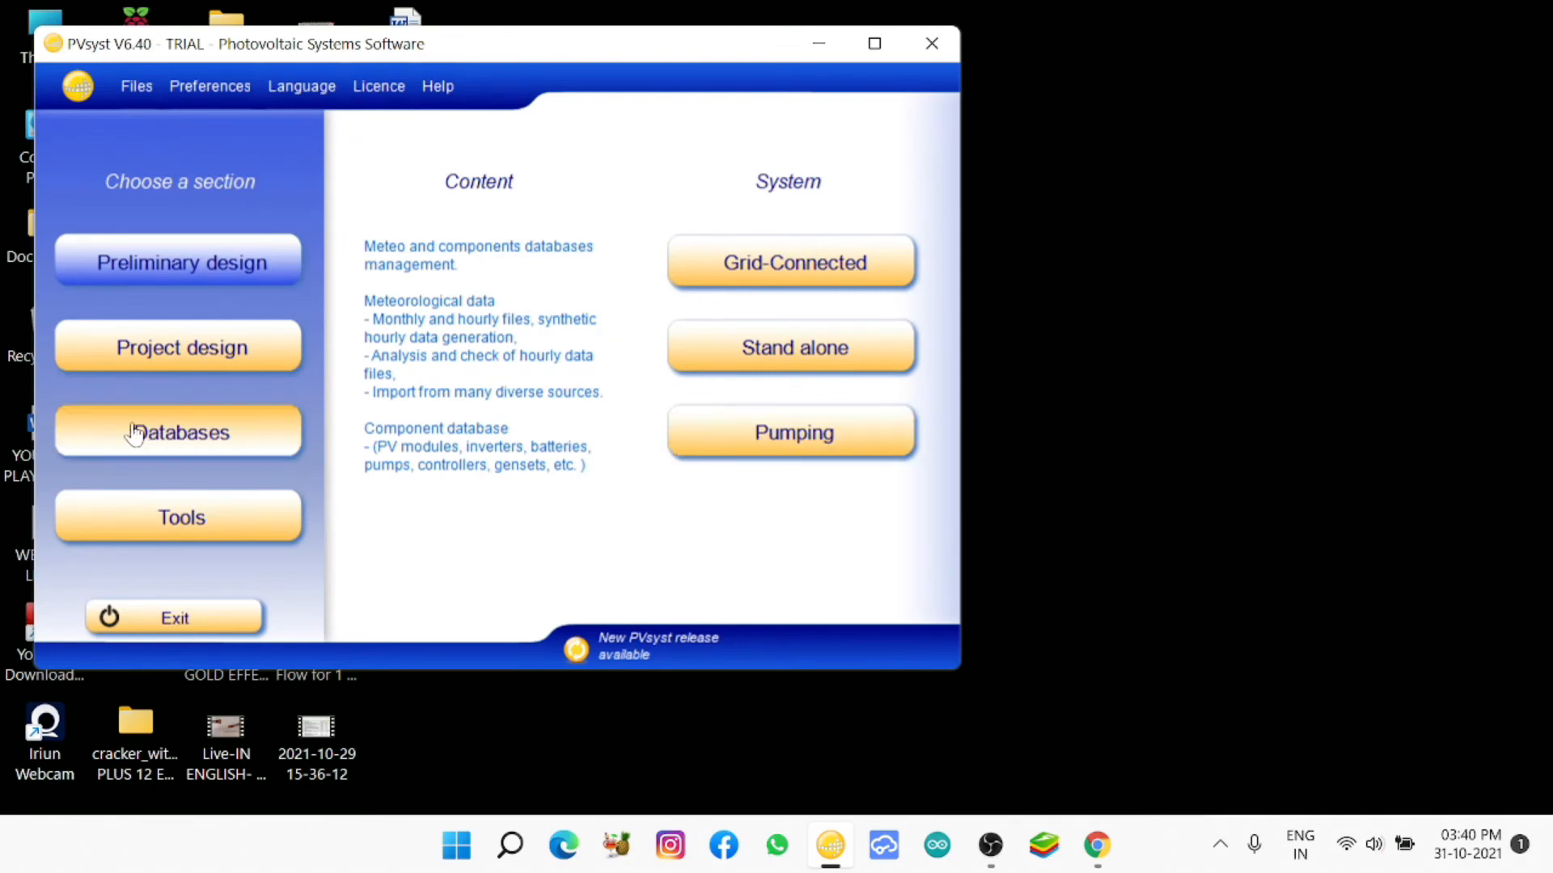
- Examine the AEG Power Solutions Protect-PV 10000 and Protect-PV 4600 definitions in the grid inverter database
{"action": "left_click", "coordinate": [160, 438]}
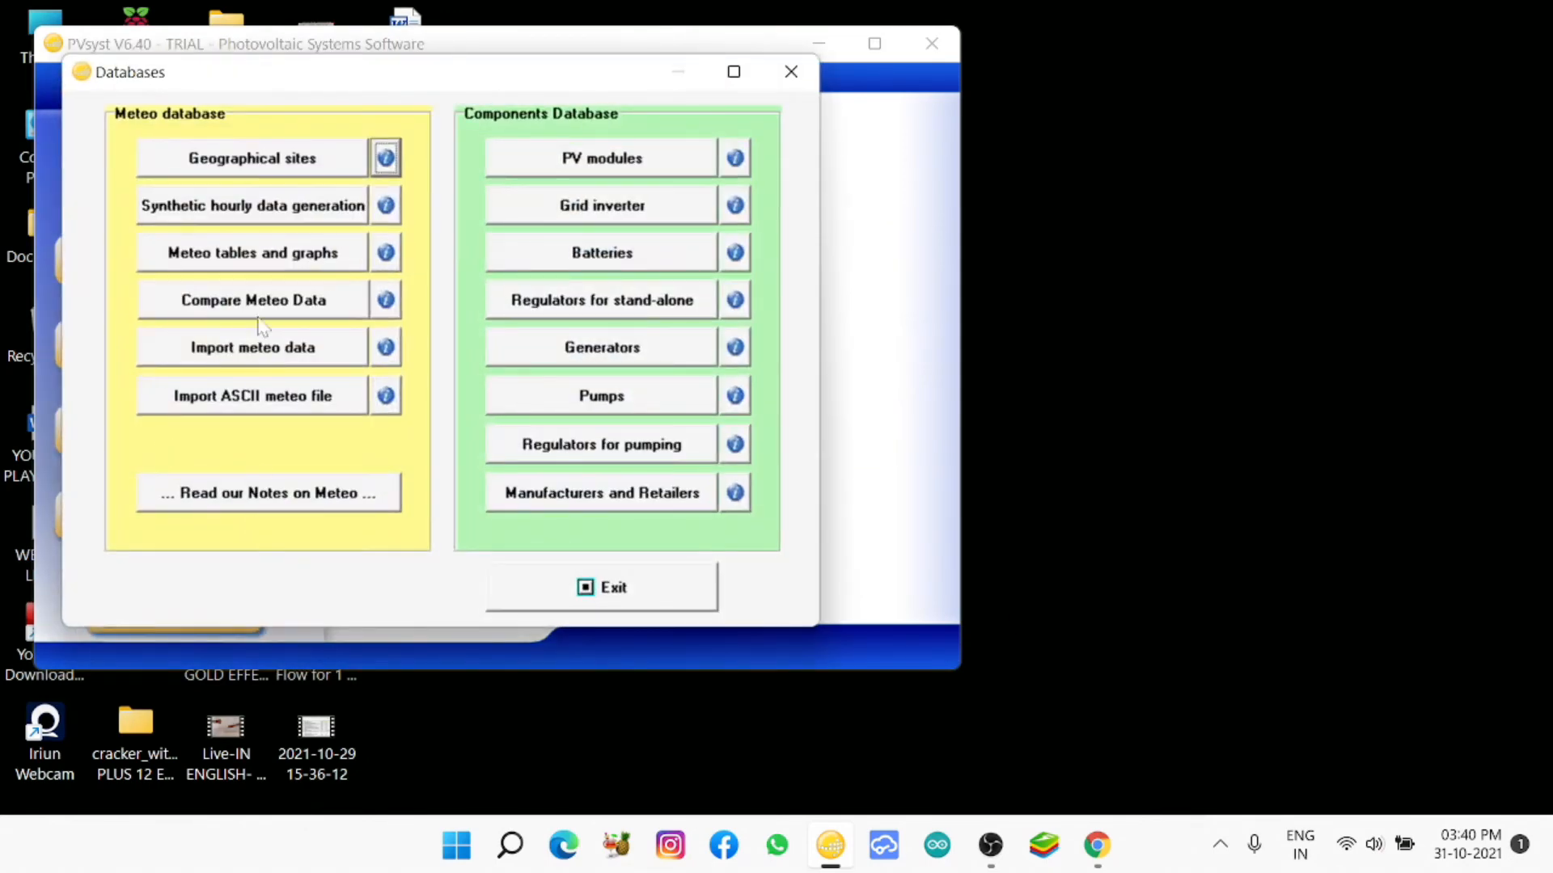
{"action": "left_click", "coordinate": [596, 222]}
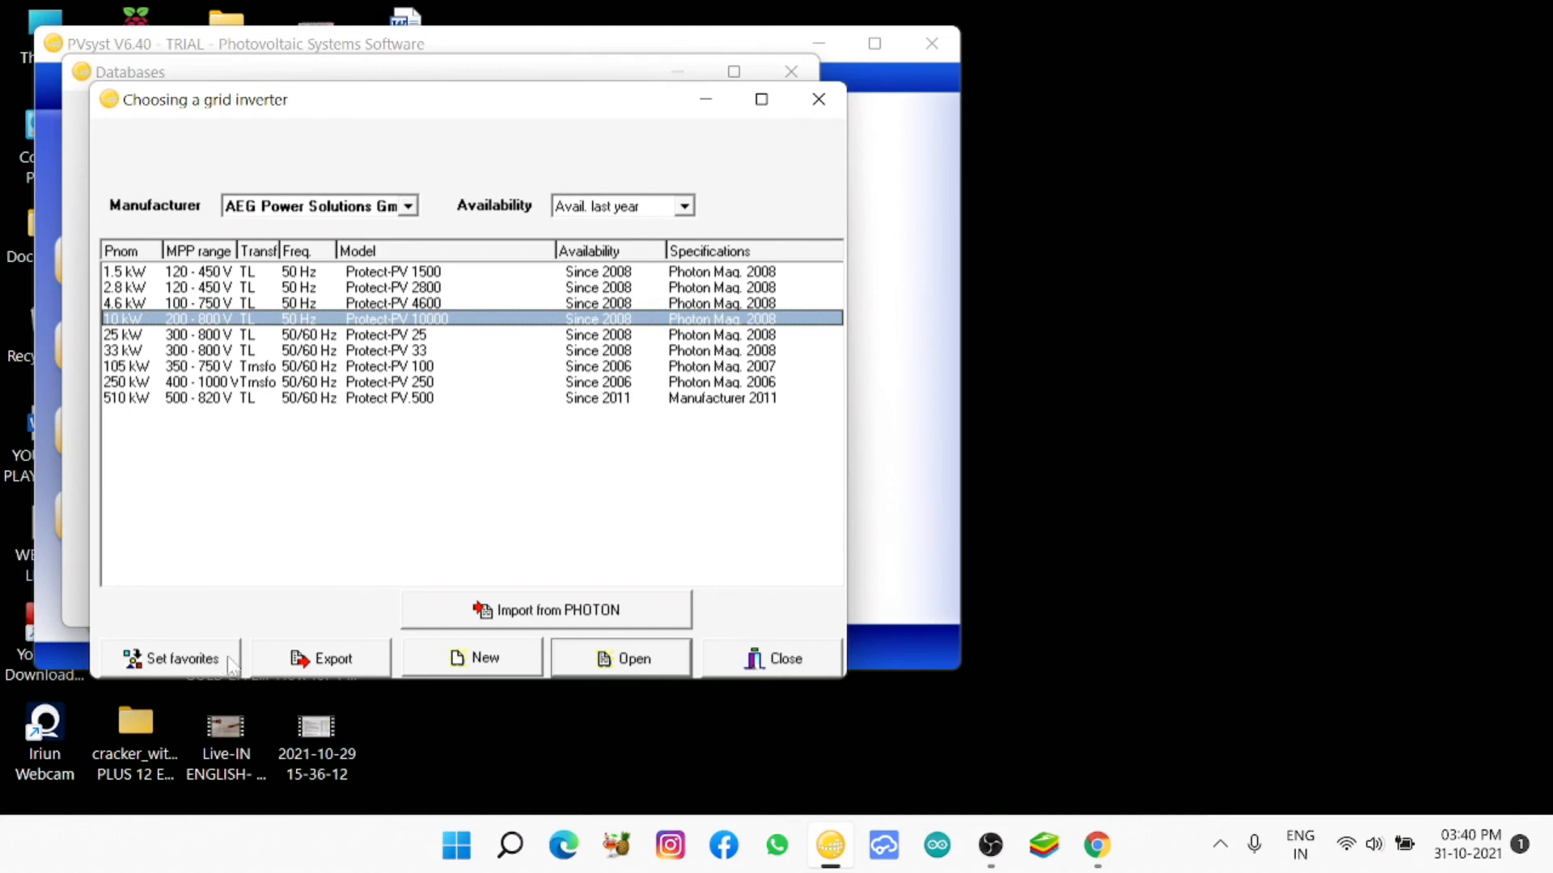
{"action": "left_click", "coordinate": [645, 665]}
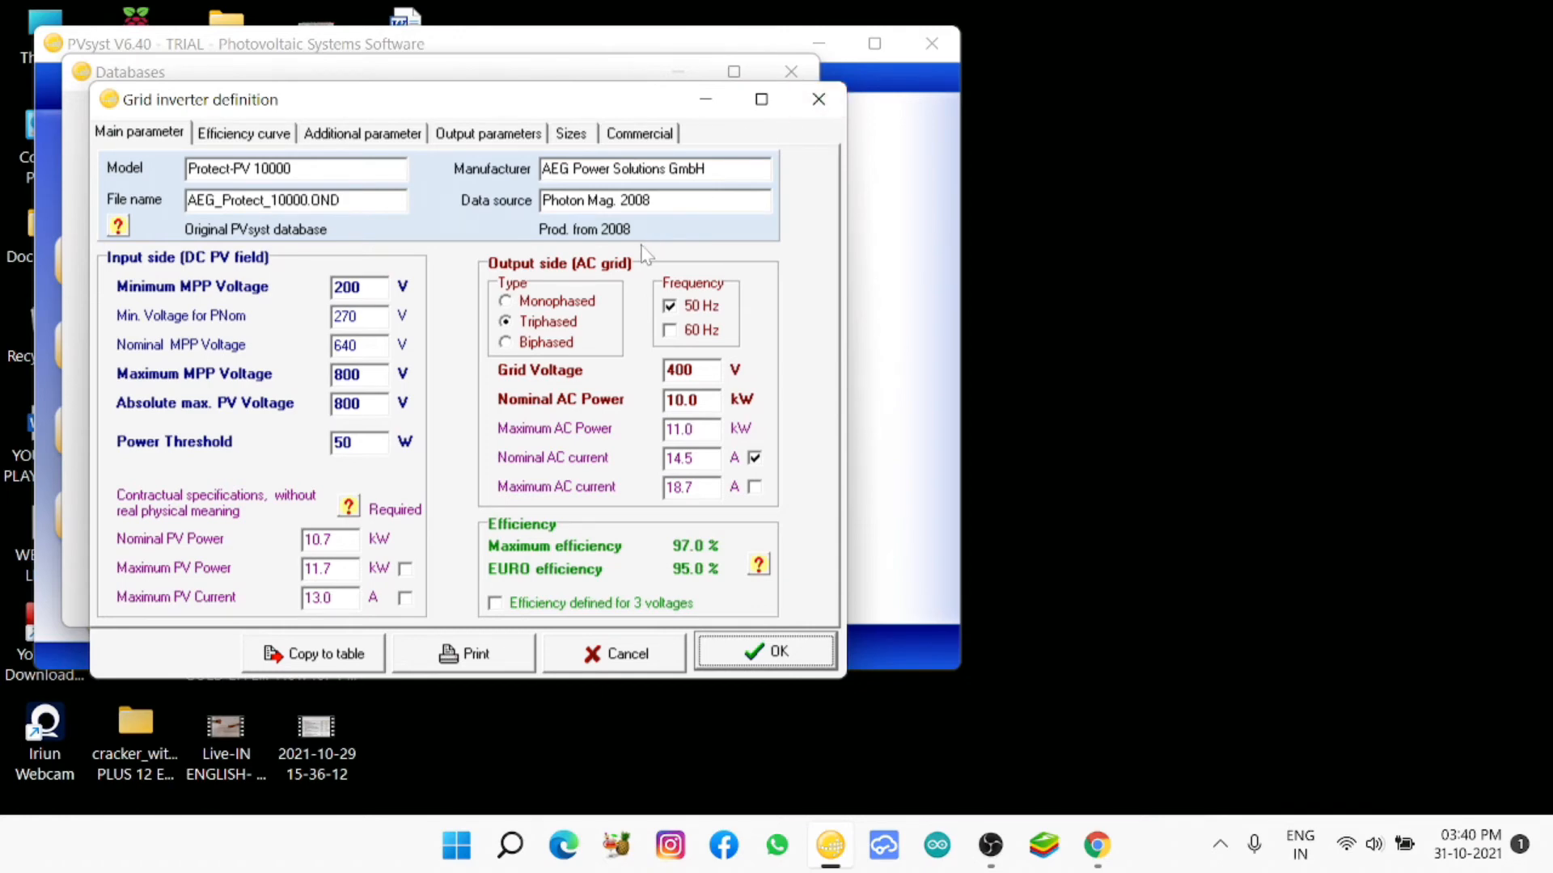
{"action": "left_click", "coordinate": [820, 105]}
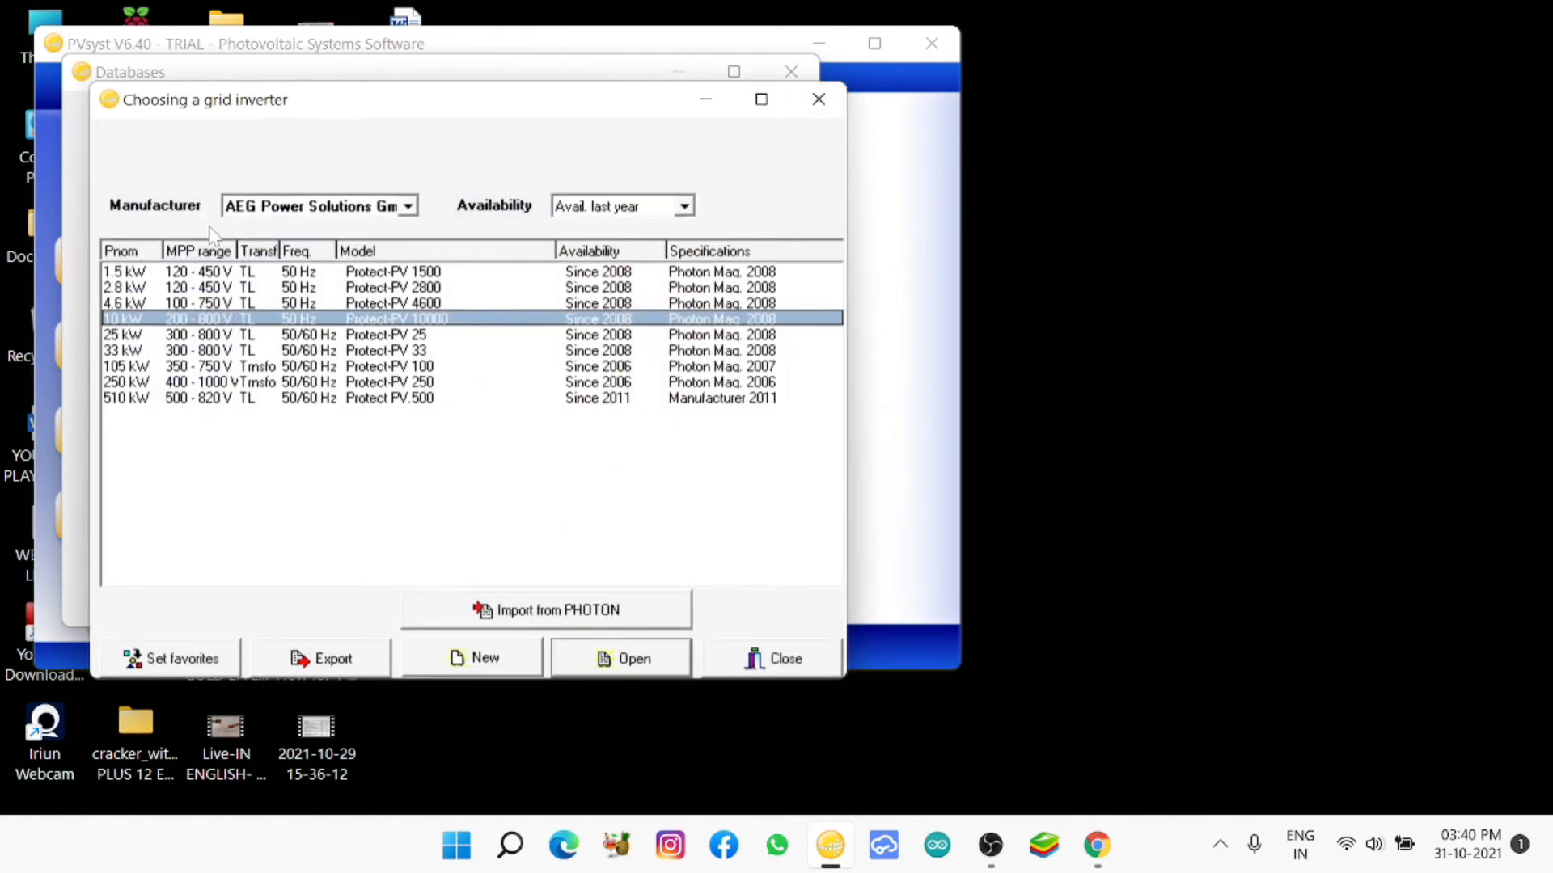
{"action": "left_click", "coordinate": [178, 303]}
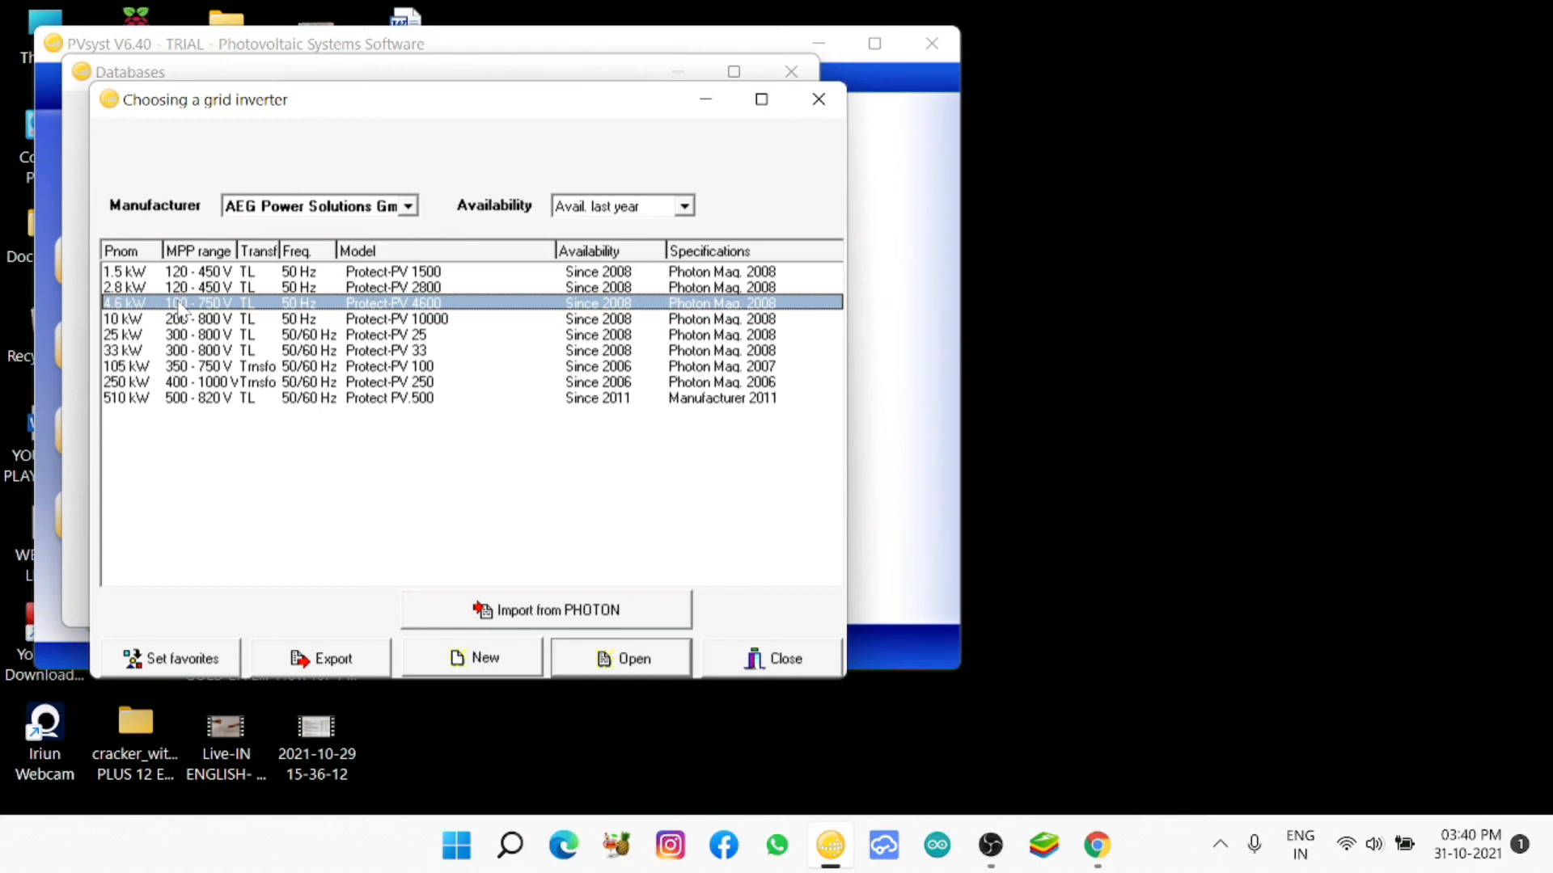
{"action": "left_click", "coordinate": [637, 657]}
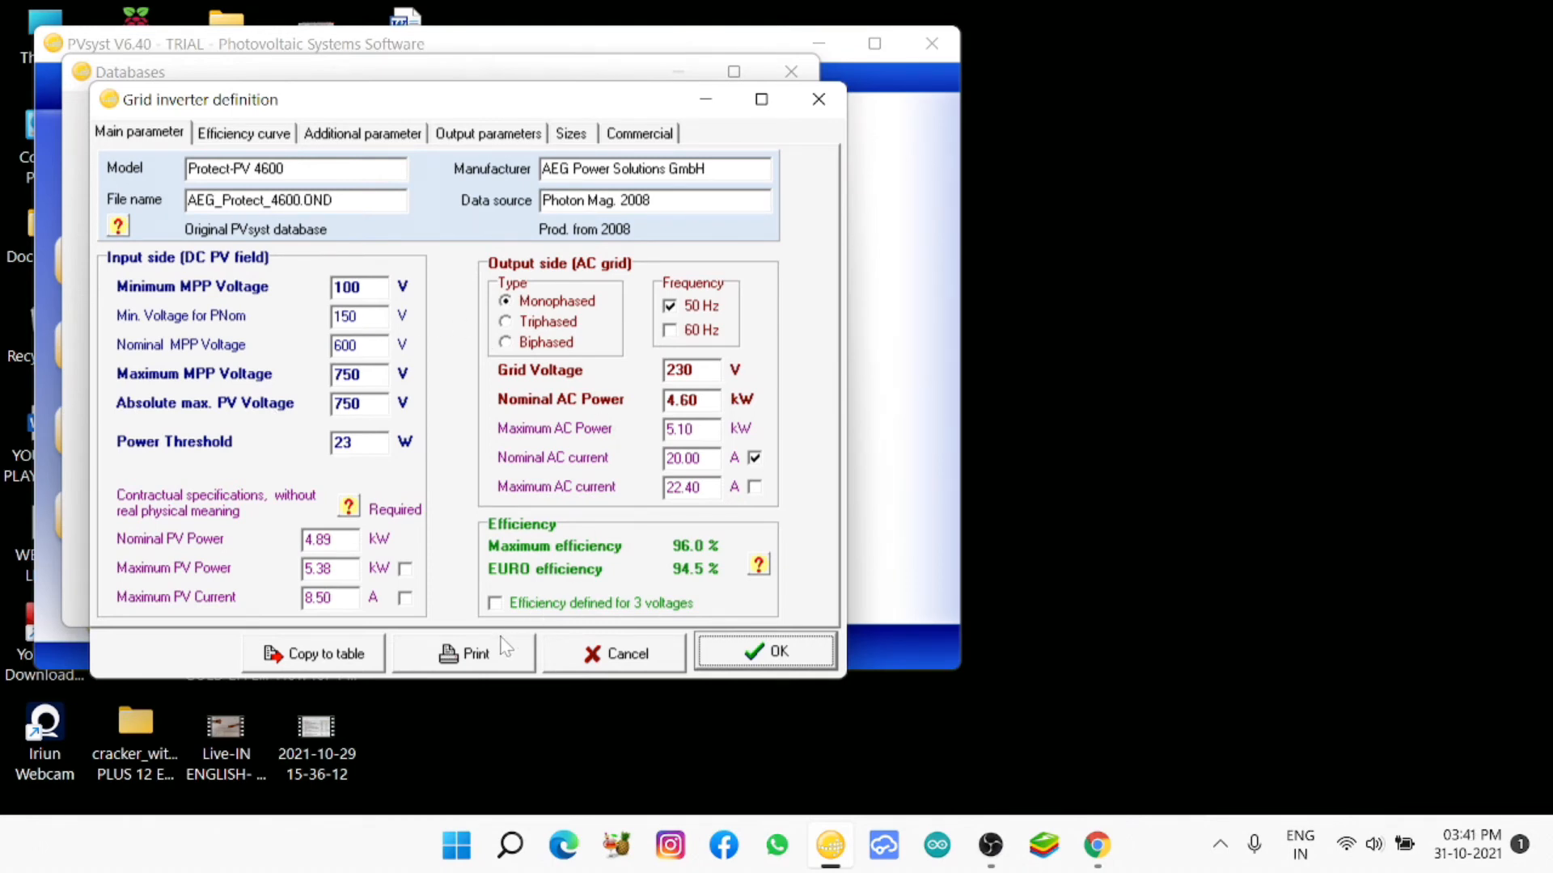
{"action": "left_click", "coordinate": [776, 659]}
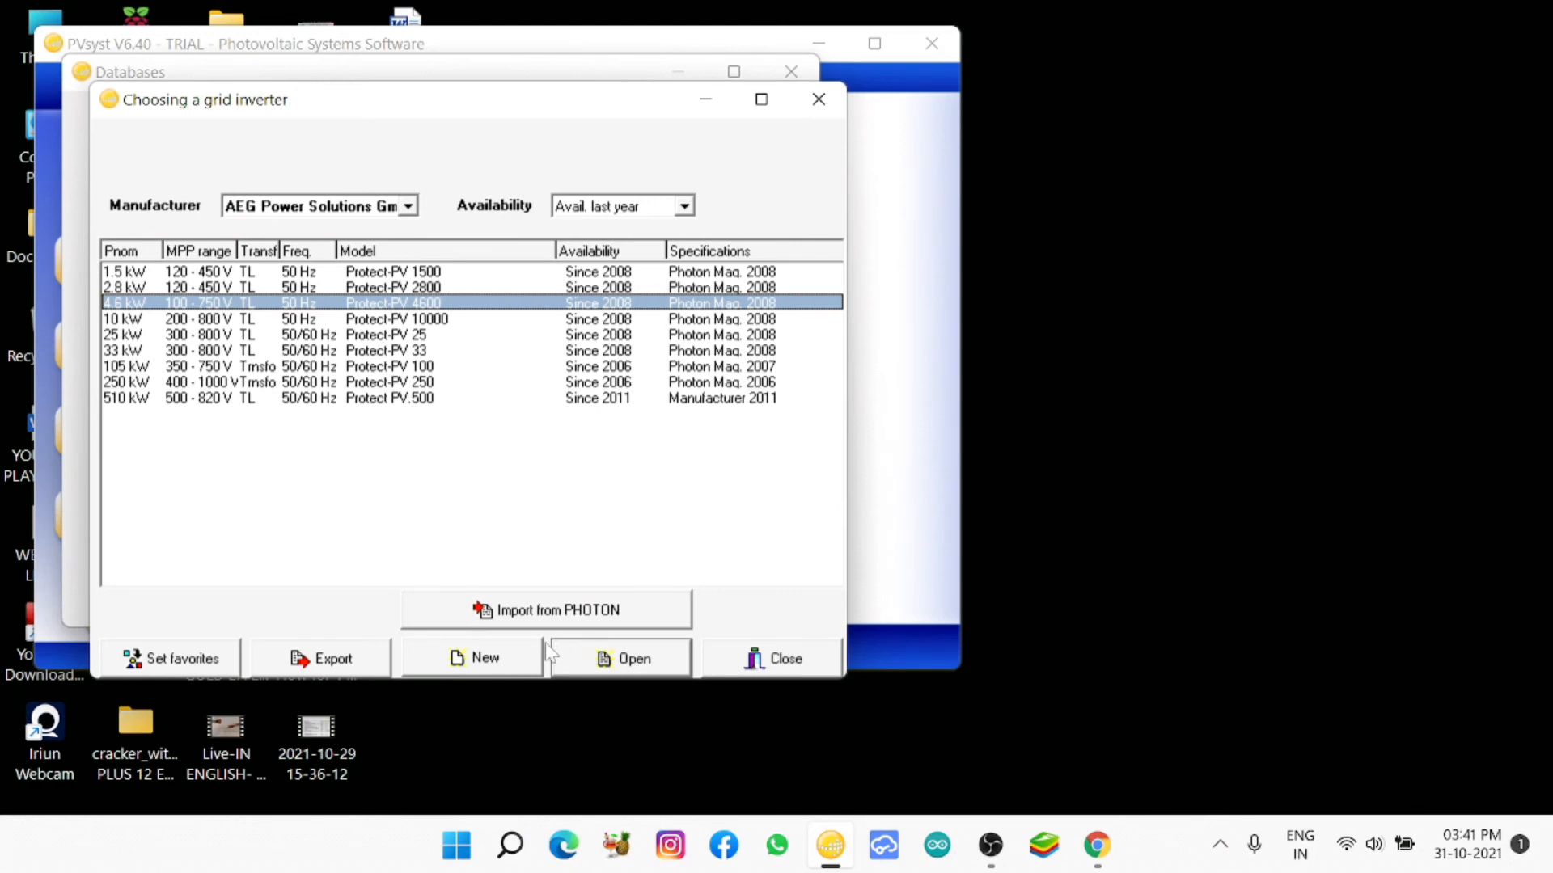
- View a blank new grid inverter definition, discard it and leave the inverter database
{"action": "left_click", "coordinate": [486, 659]}
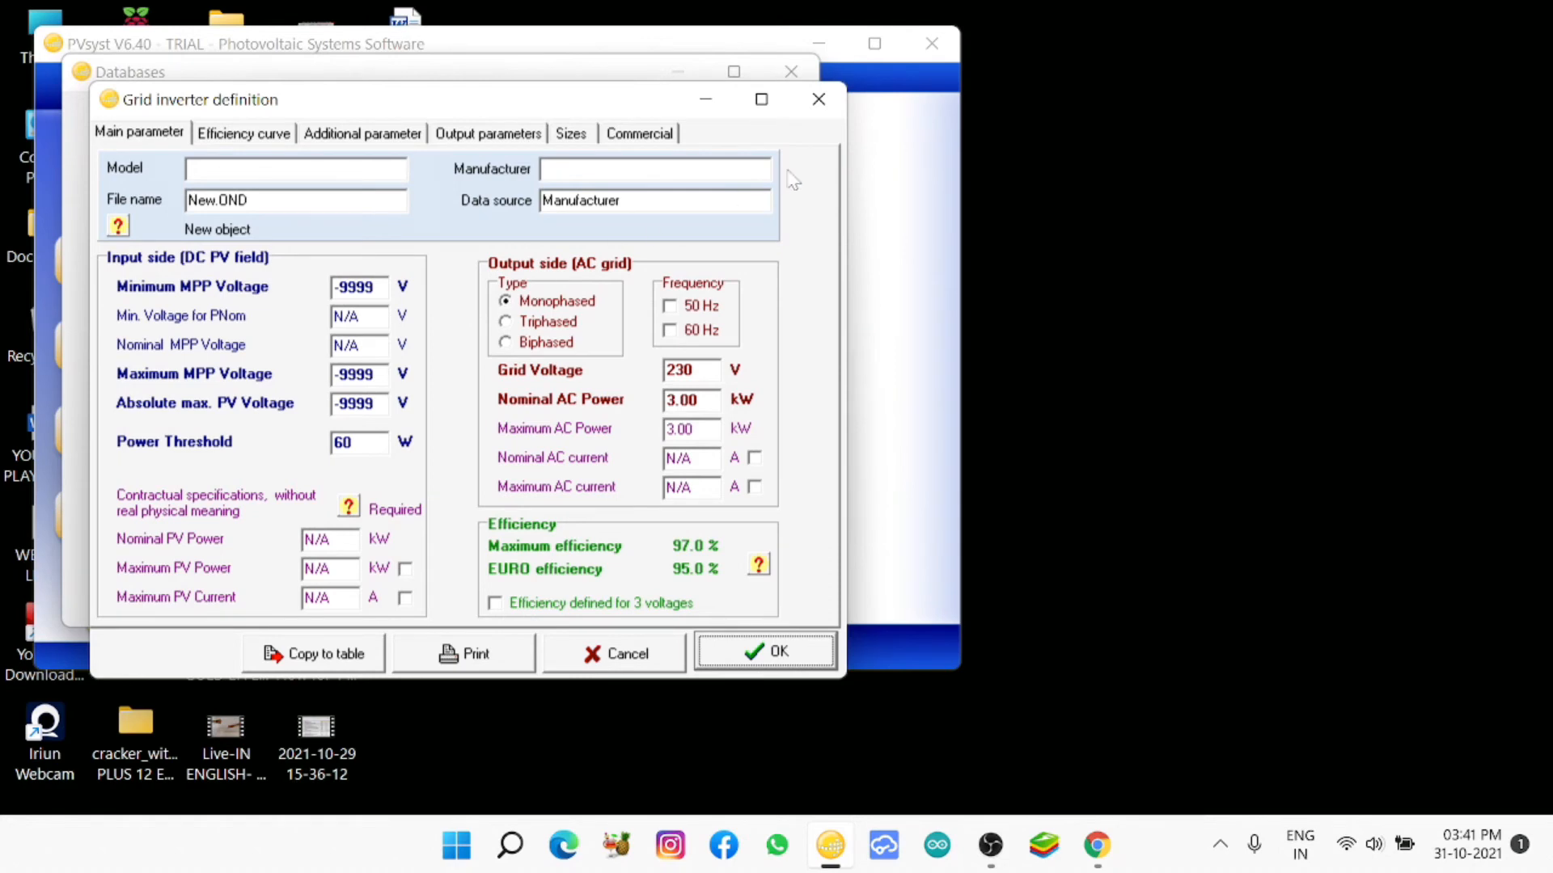
{"action": "left_click", "coordinate": [818, 99]}
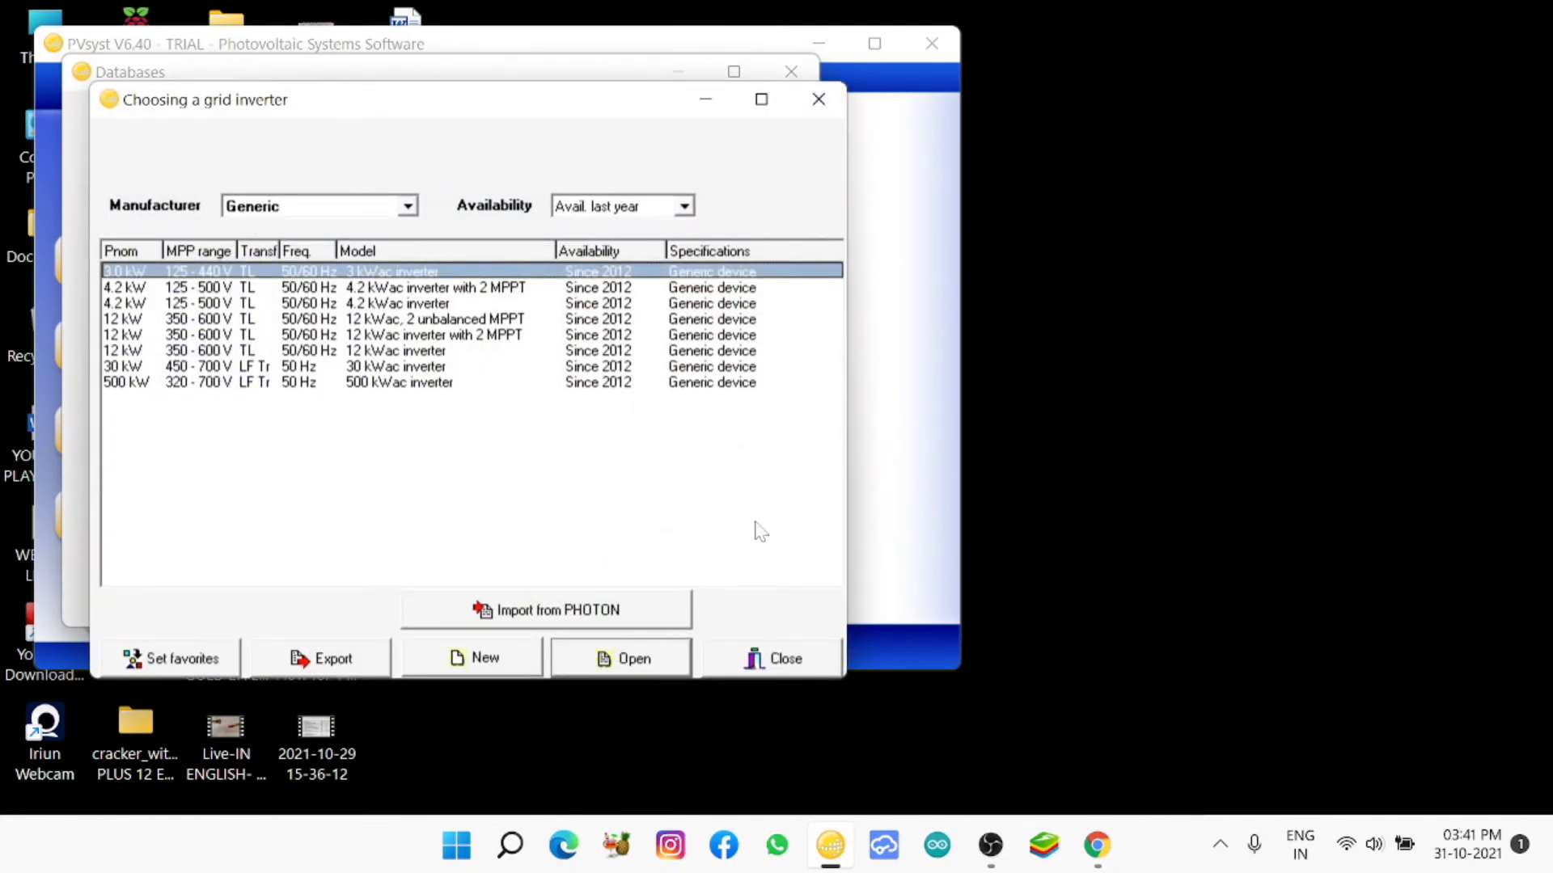
{"action": "left_click", "coordinate": [783, 656]}
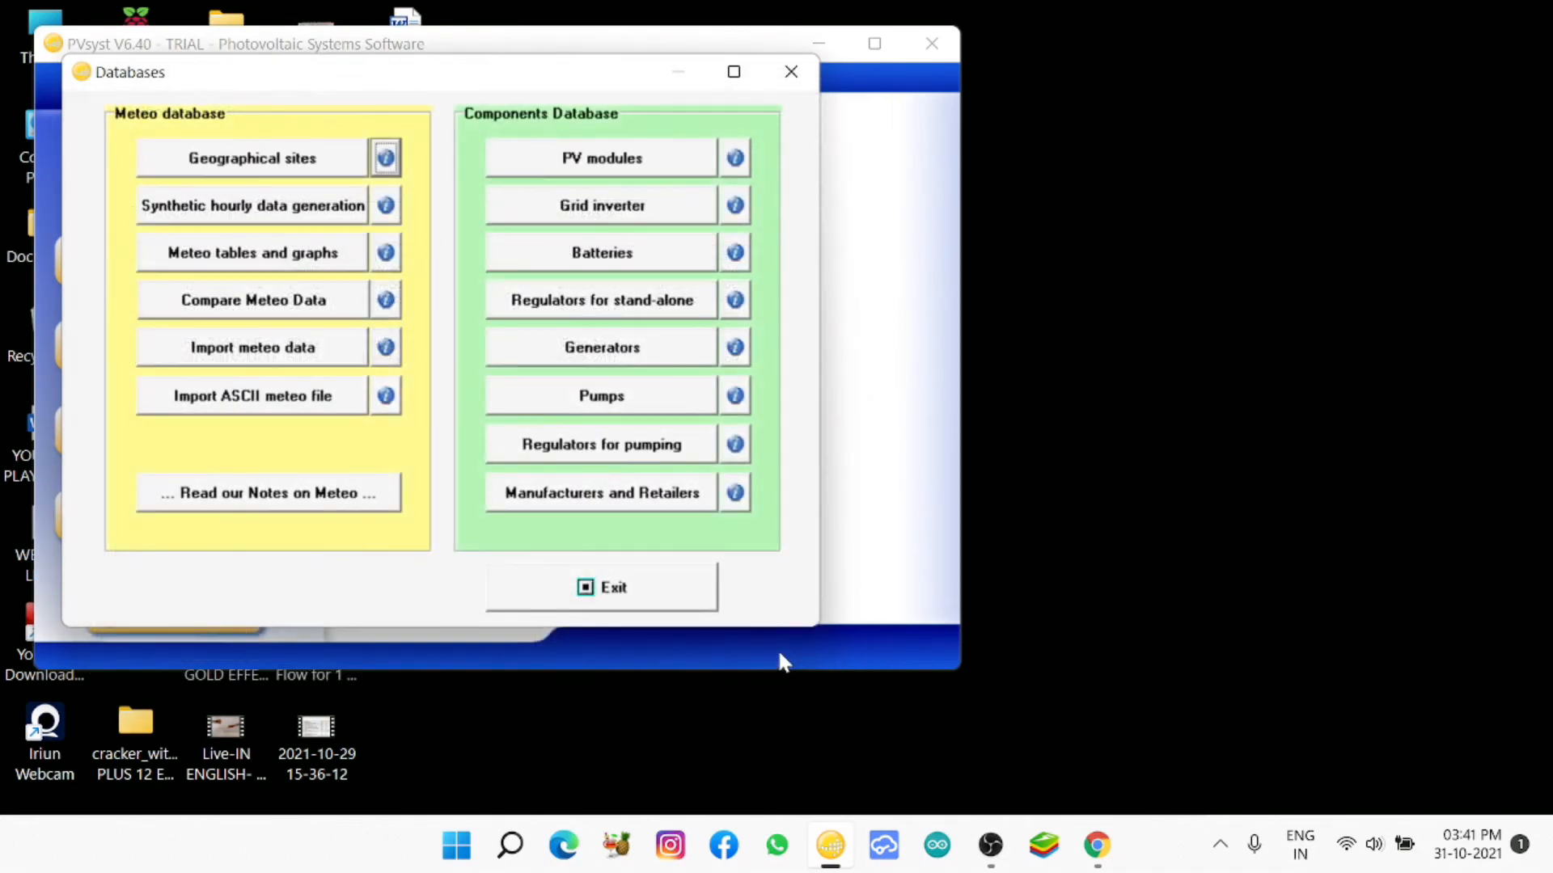
- Look over the meteo data comparison tool and the geographical site parameters of New Delhi, closing both
{"action": "left_click", "coordinate": [317, 304]}
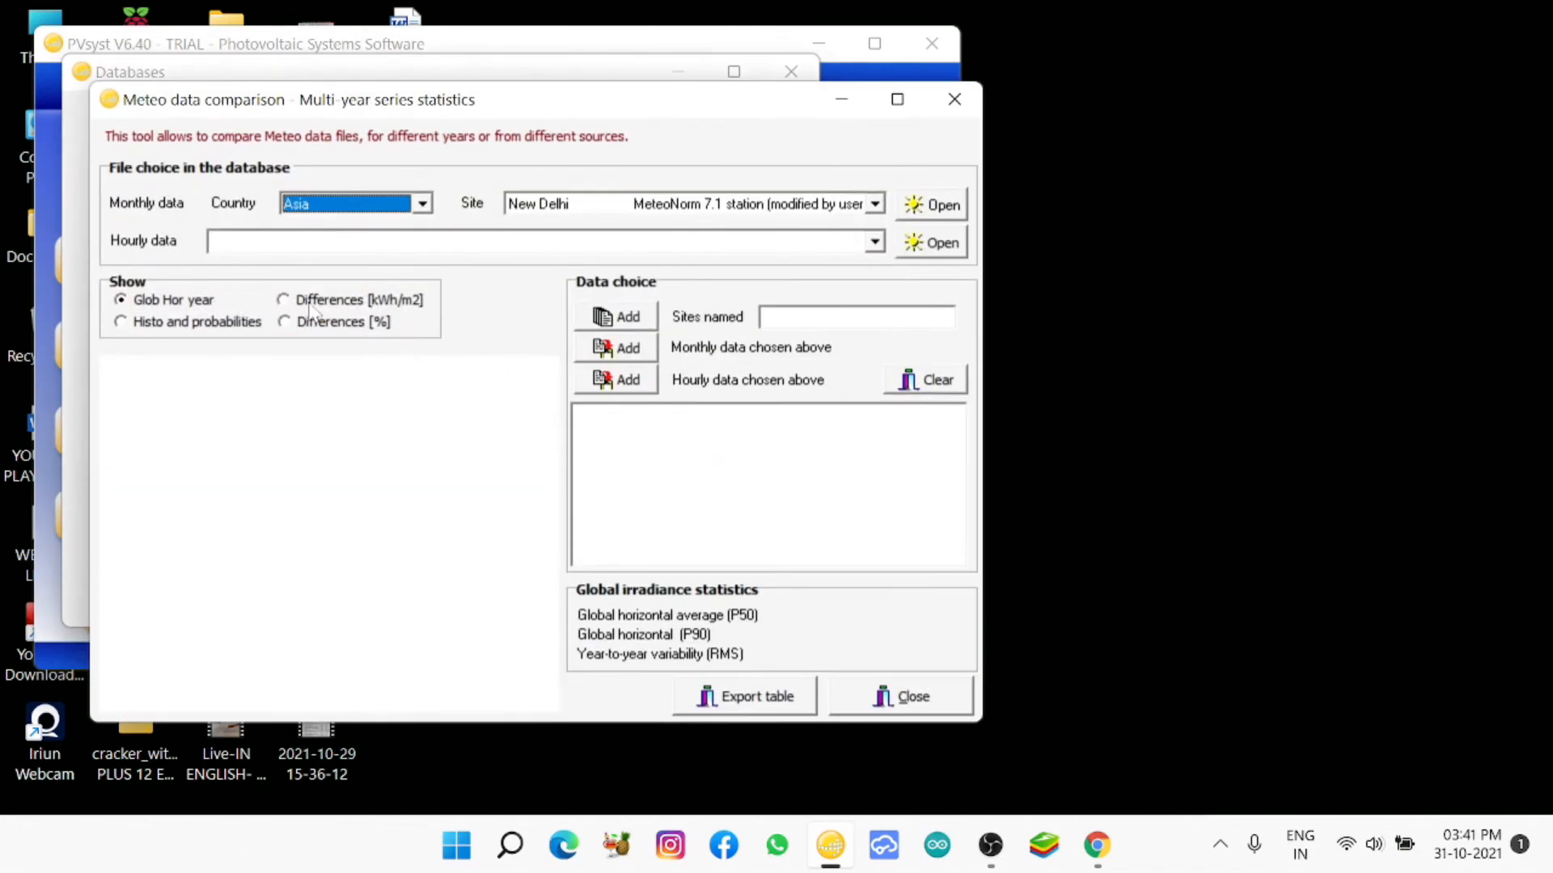
{"action": "left_click", "coordinate": [628, 321]}
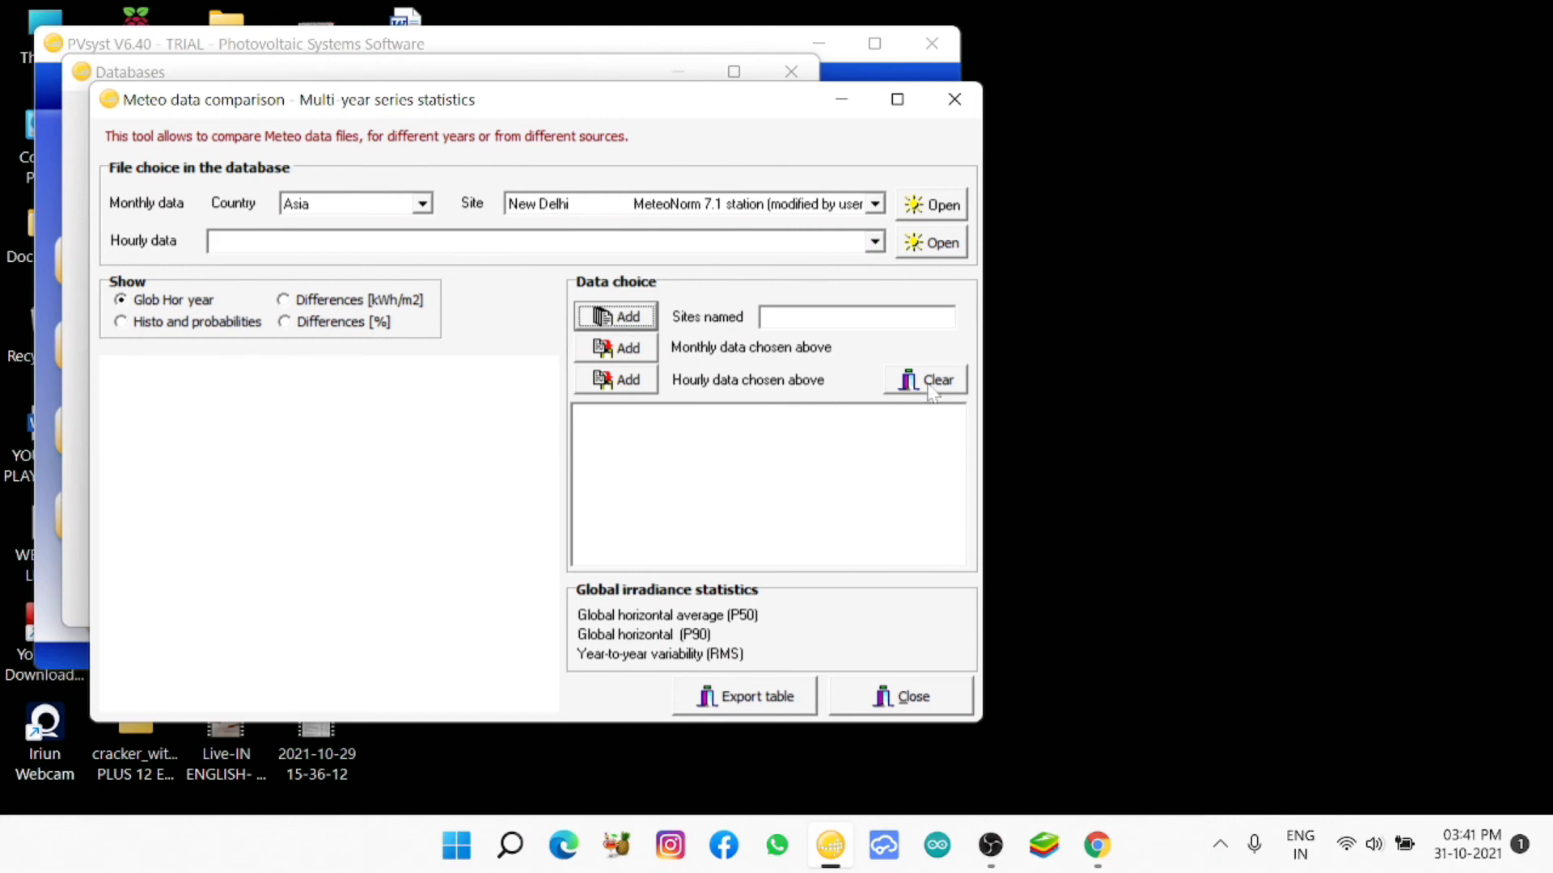
{"action": "left_click", "coordinate": [937, 207]}
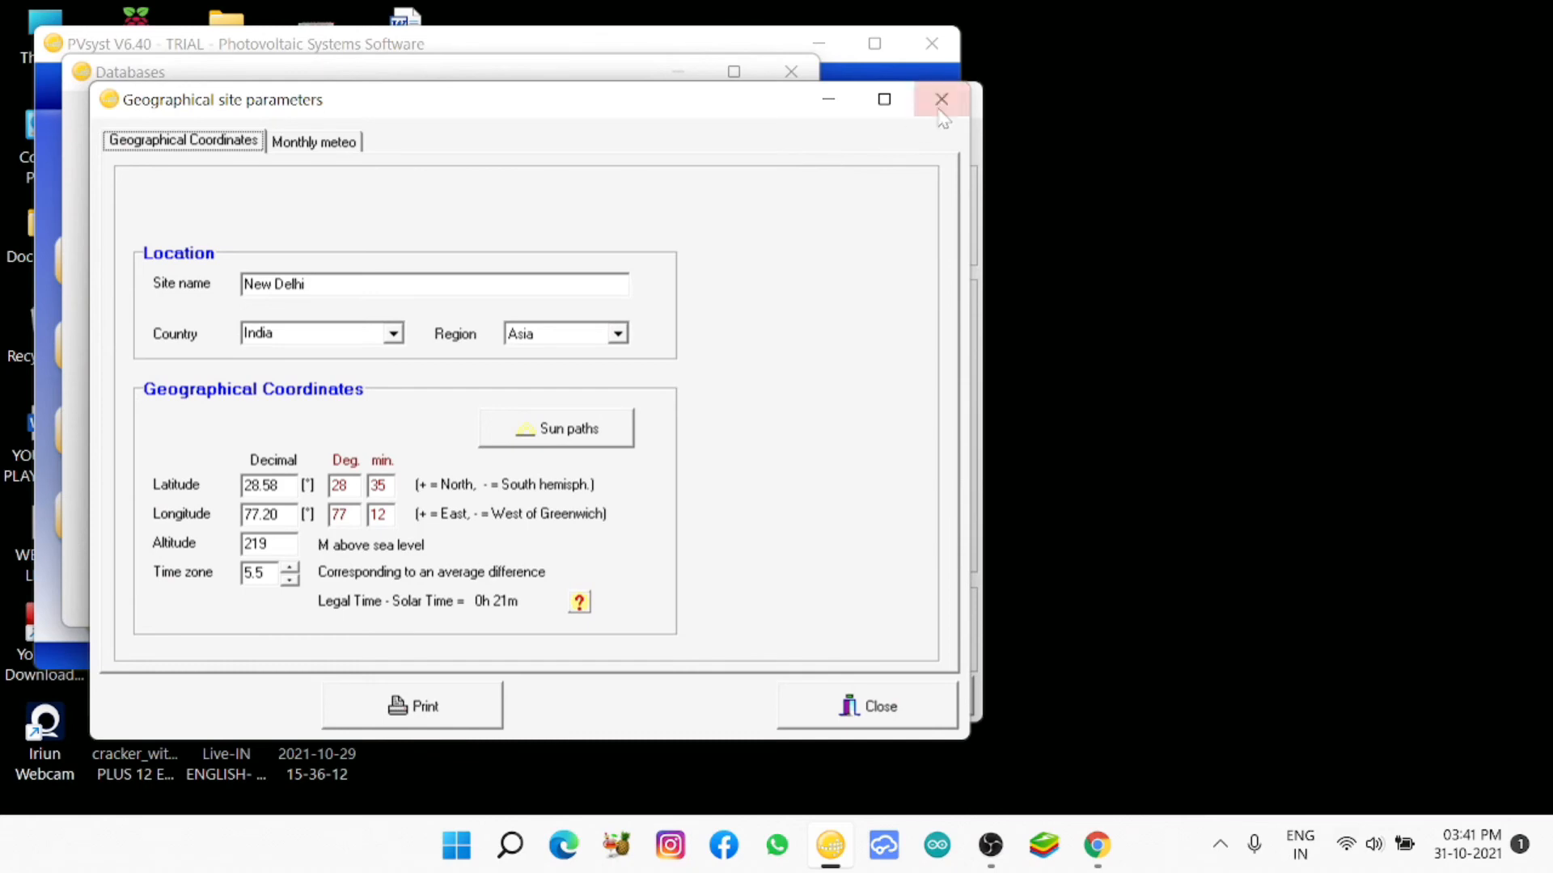
{"action": "left_click", "coordinate": [941, 99]}
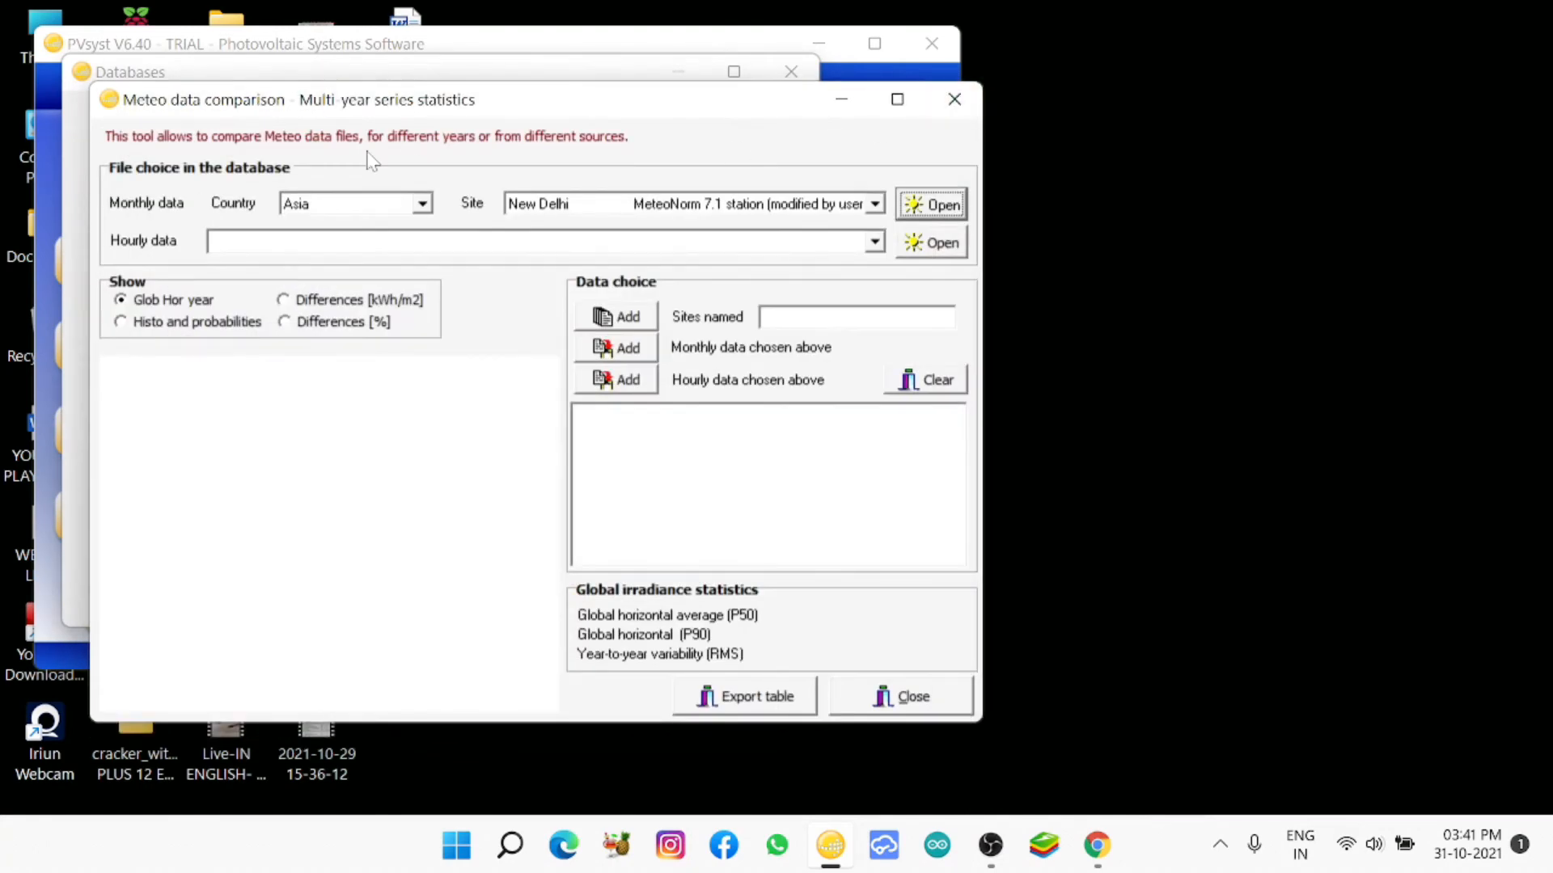
{"action": "left_click", "coordinate": [954, 98]}
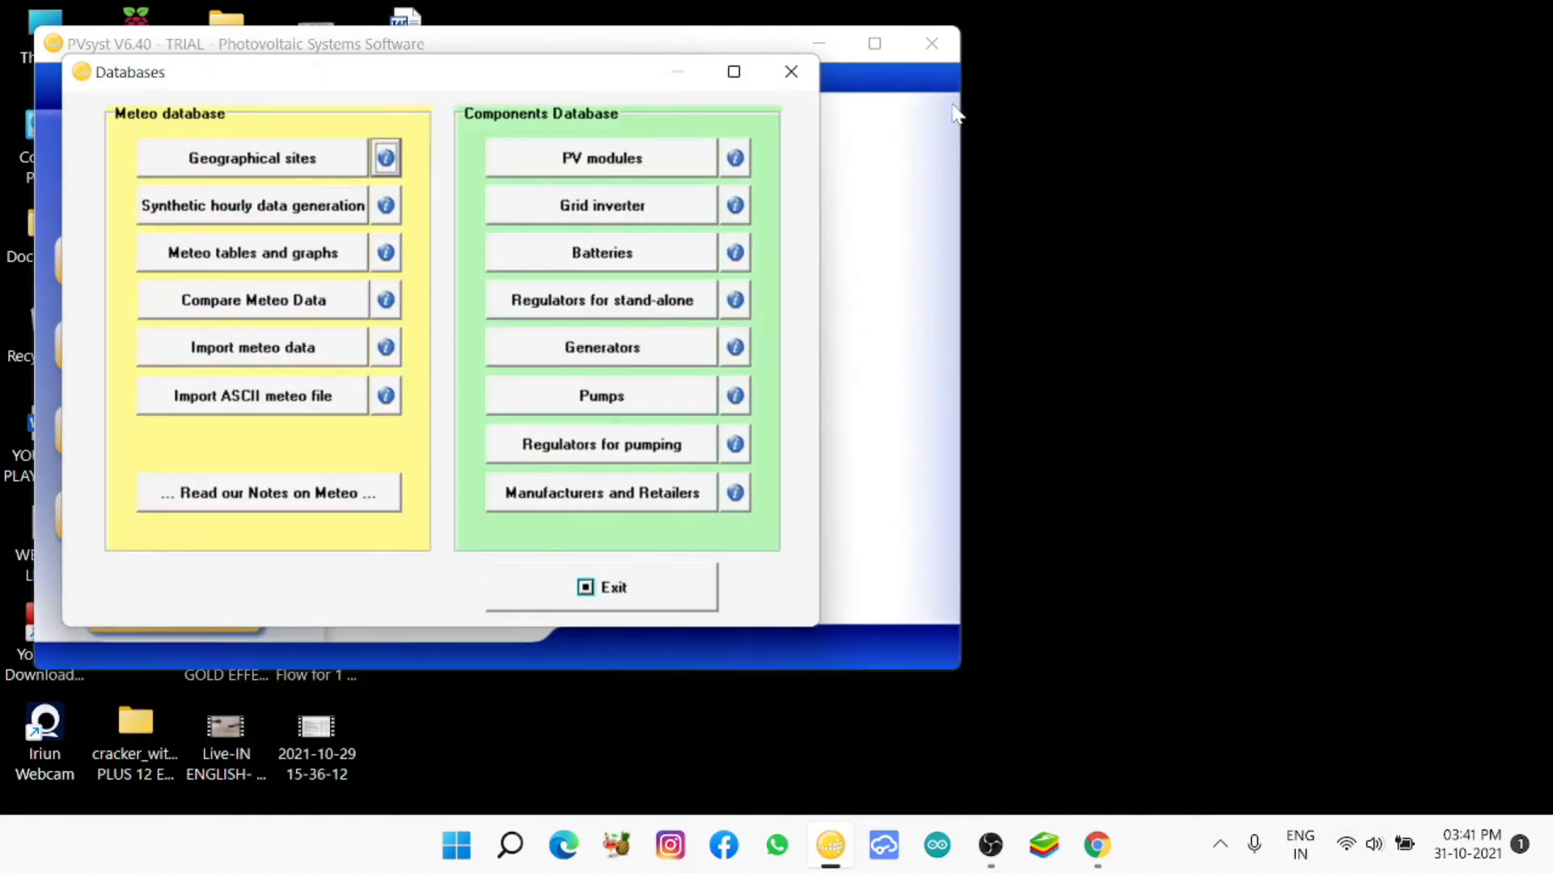
- Examine the Generic Solar 12V / 160 Ah battery definition in the battery database and close it
{"action": "left_click", "coordinate": [635, 260]}
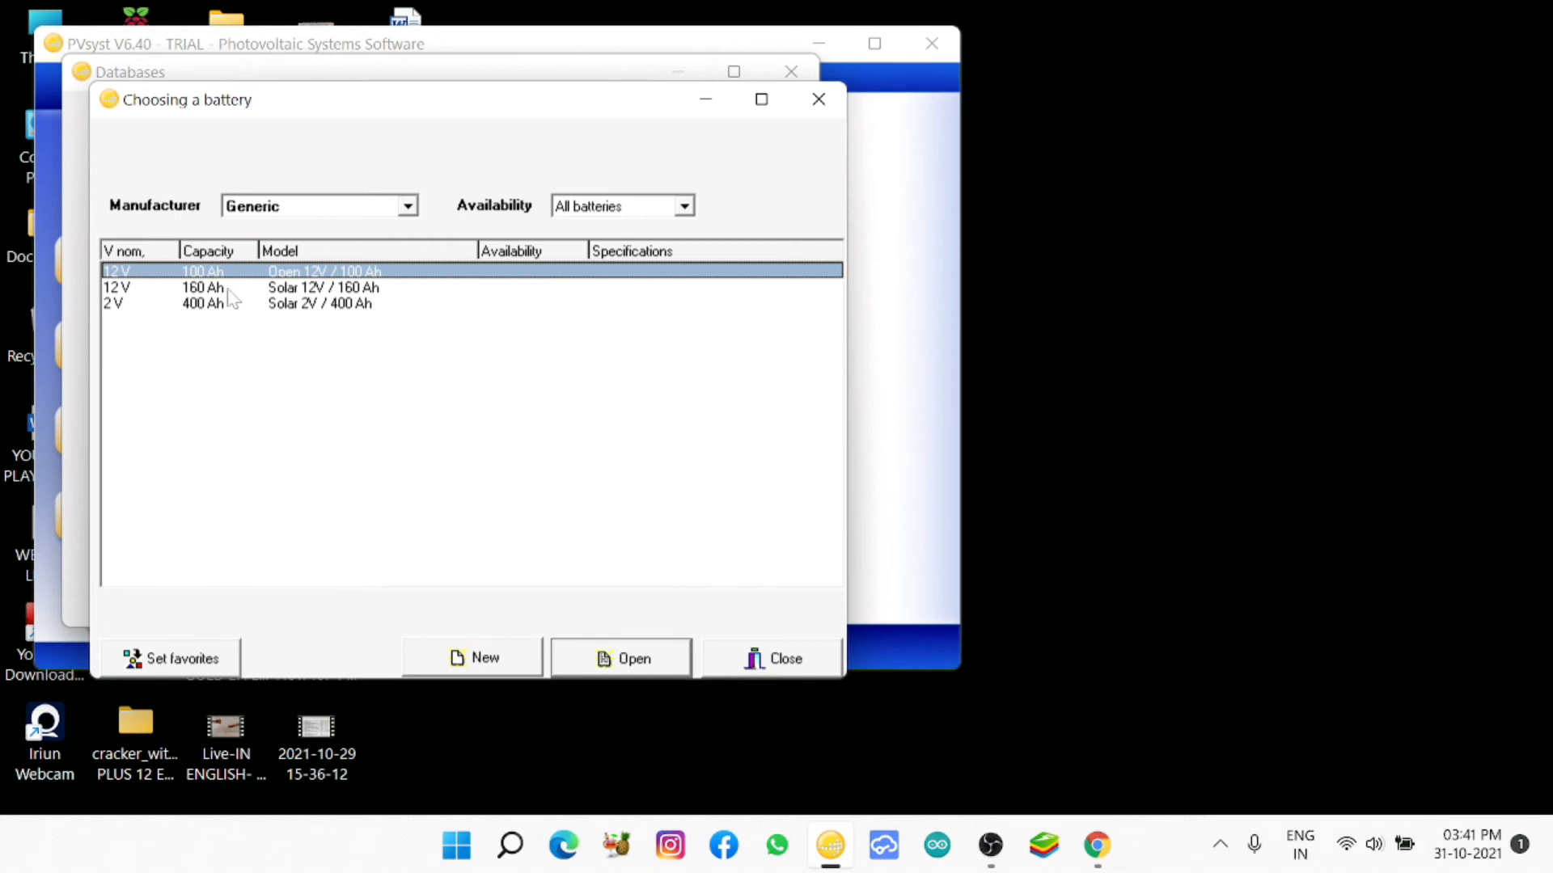
{"action": "left_click", "coordinate": [224, 306]}
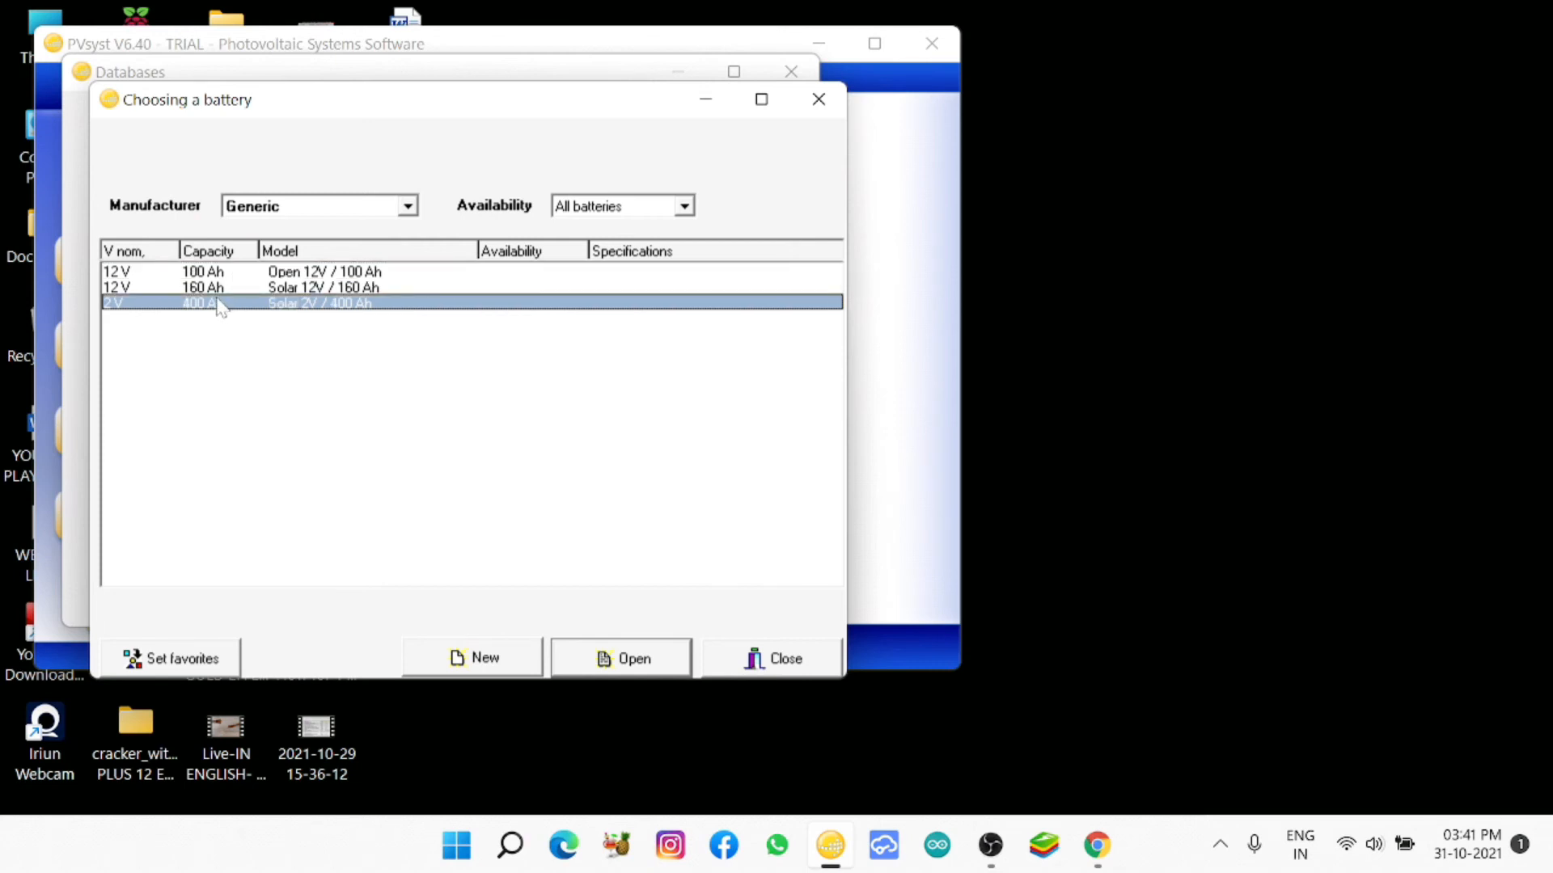
{"action": "left_click", "coordinate": [214, 290]}
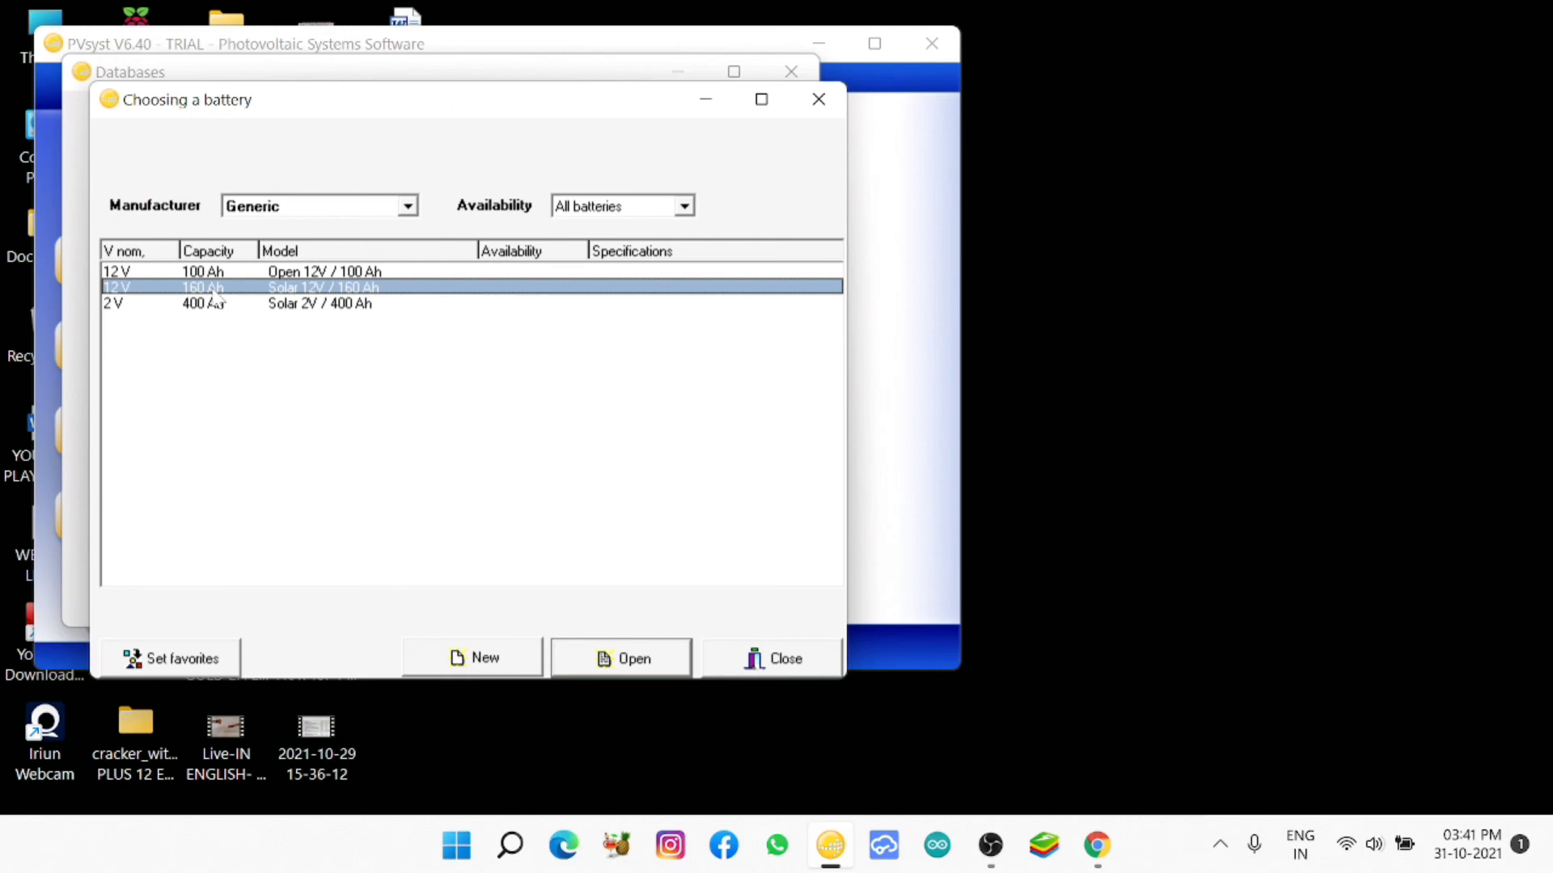
{"action": "left_click", "coordinate": [674, 652]}
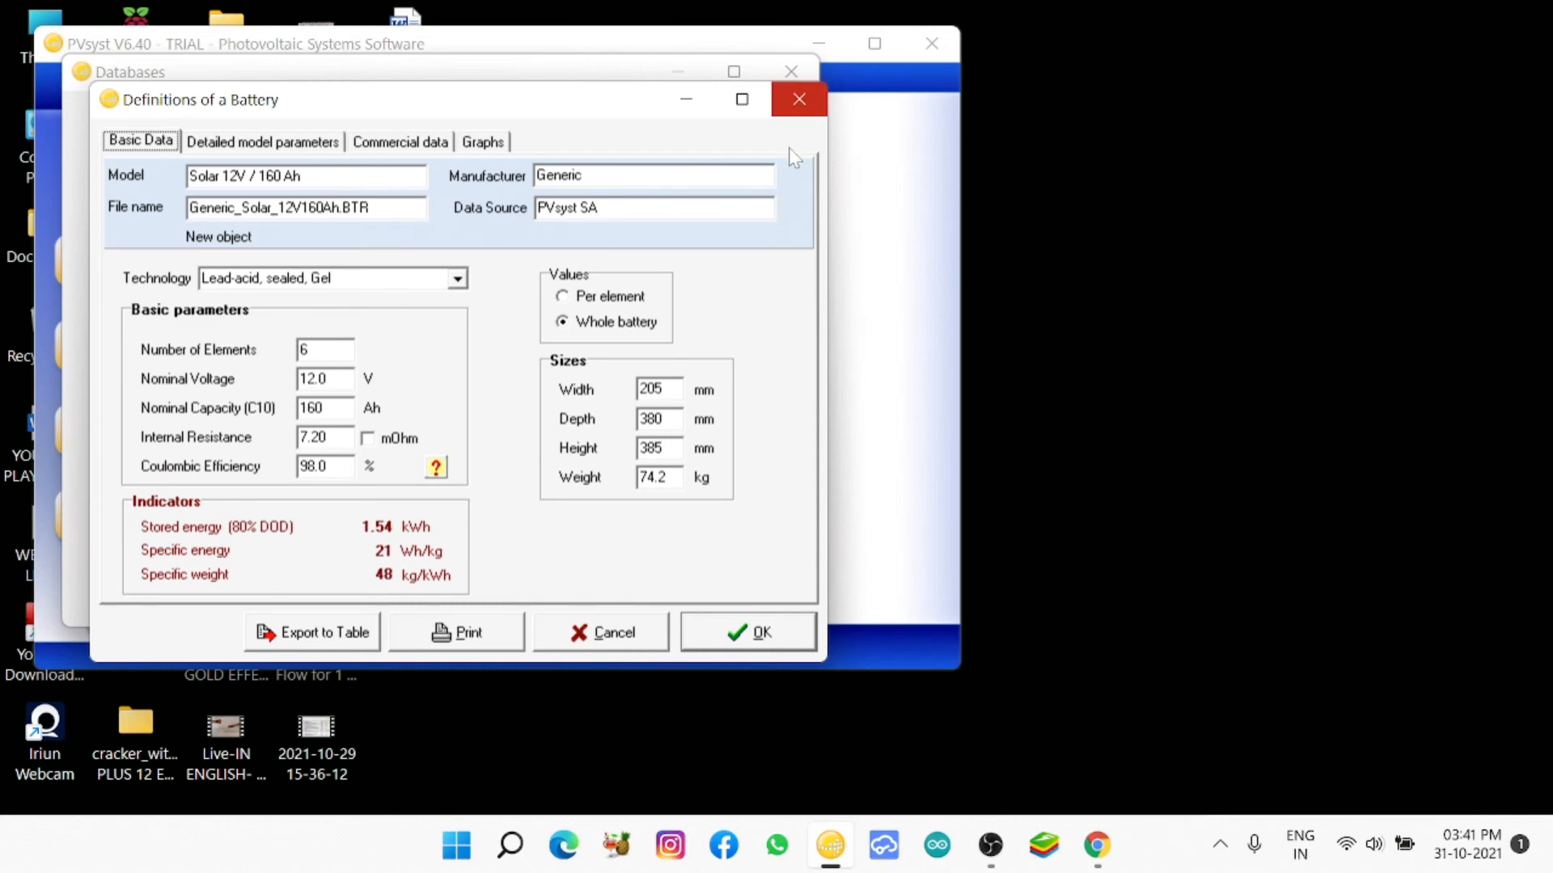
{"action": "left_click", "coordinate": [752, 632]}
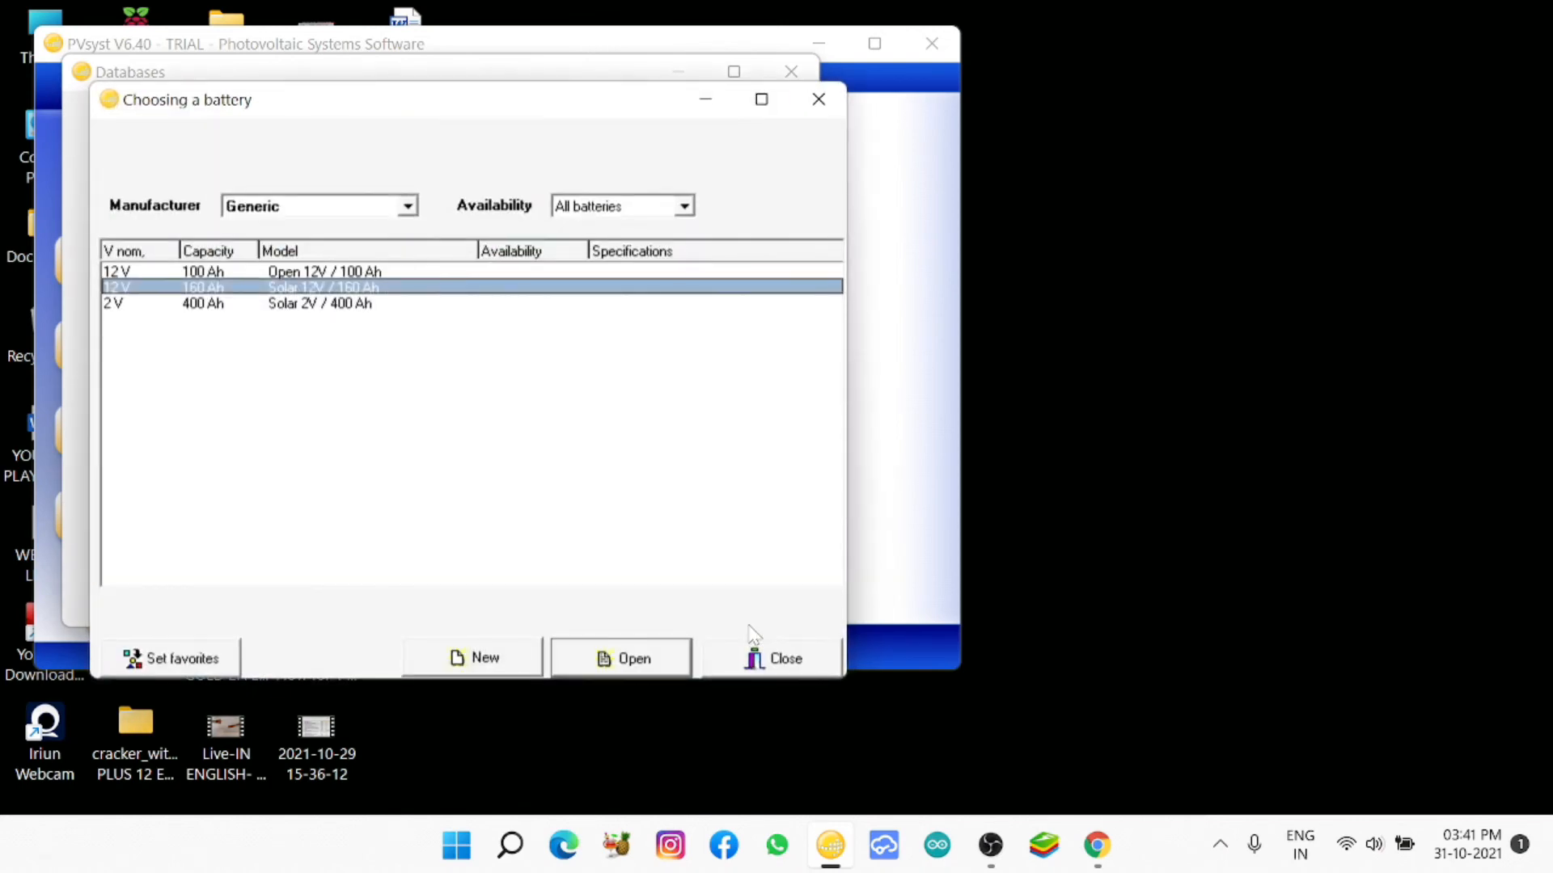
{"action": "left_click", "coordinate": [787, 660]}
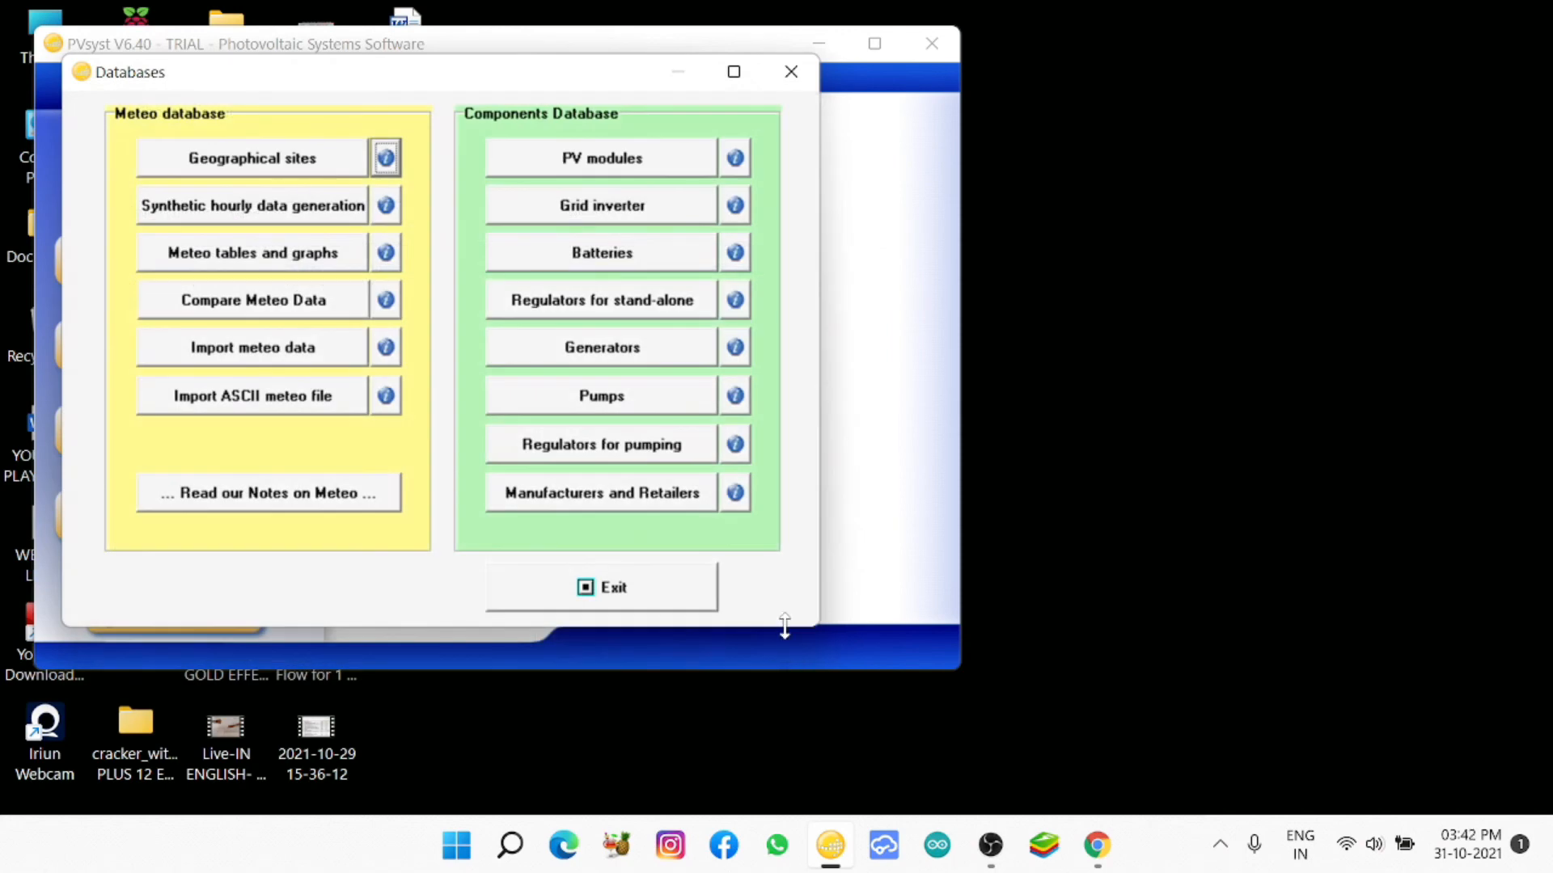
- Look through the Generic PV modules, highlight the Poly 250 Wp 60 cells model, and close the databases
{"action": "left_click", "coordinate": [599, 162]}
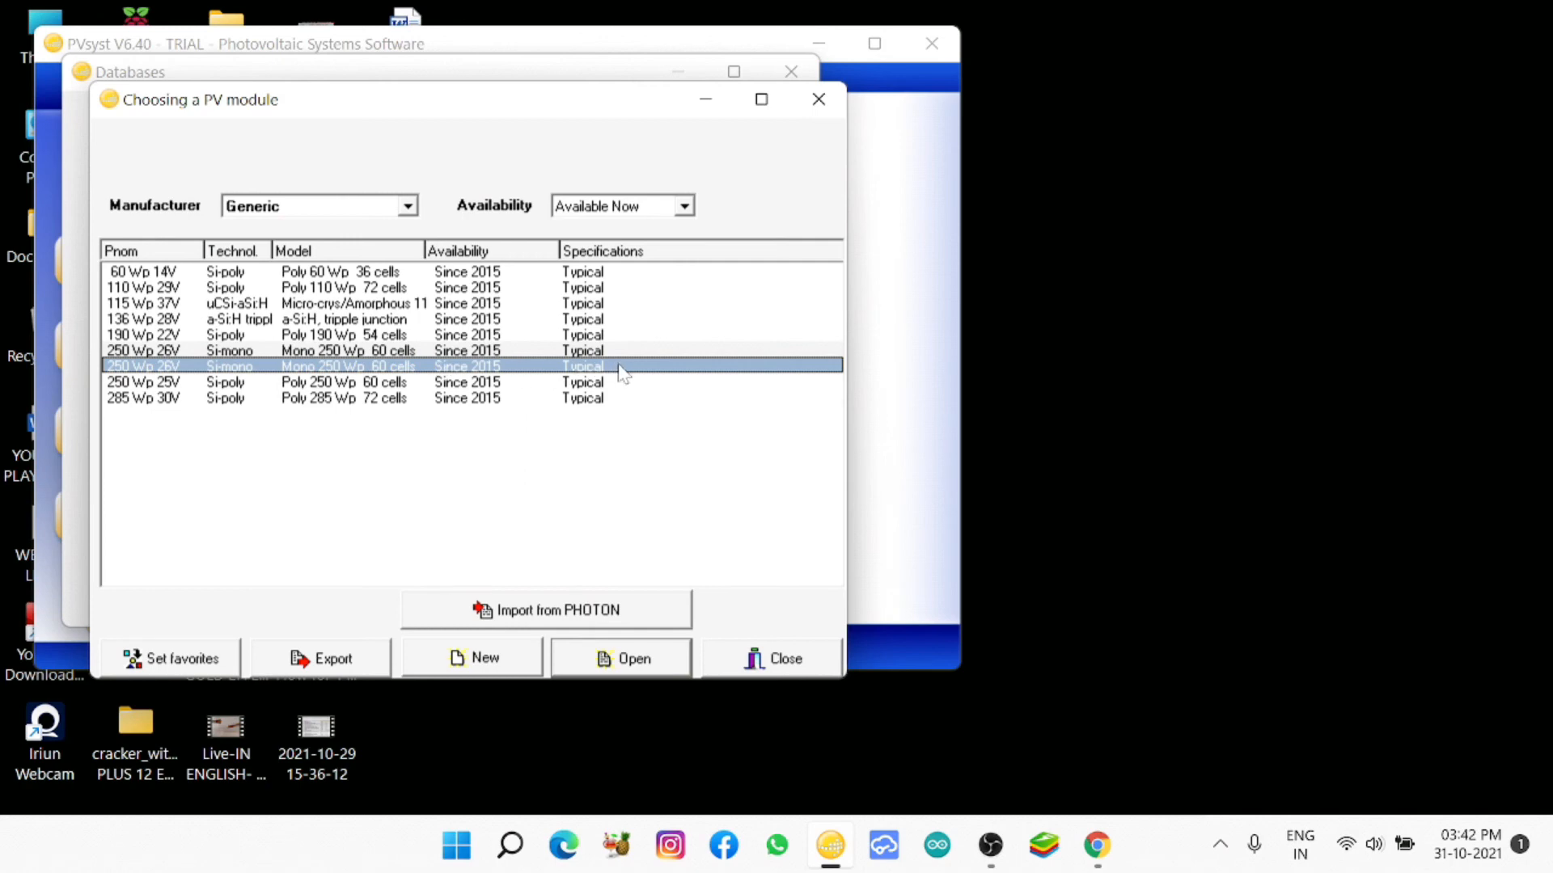
{"action": "left_click", "coordinate": [601, 385]}
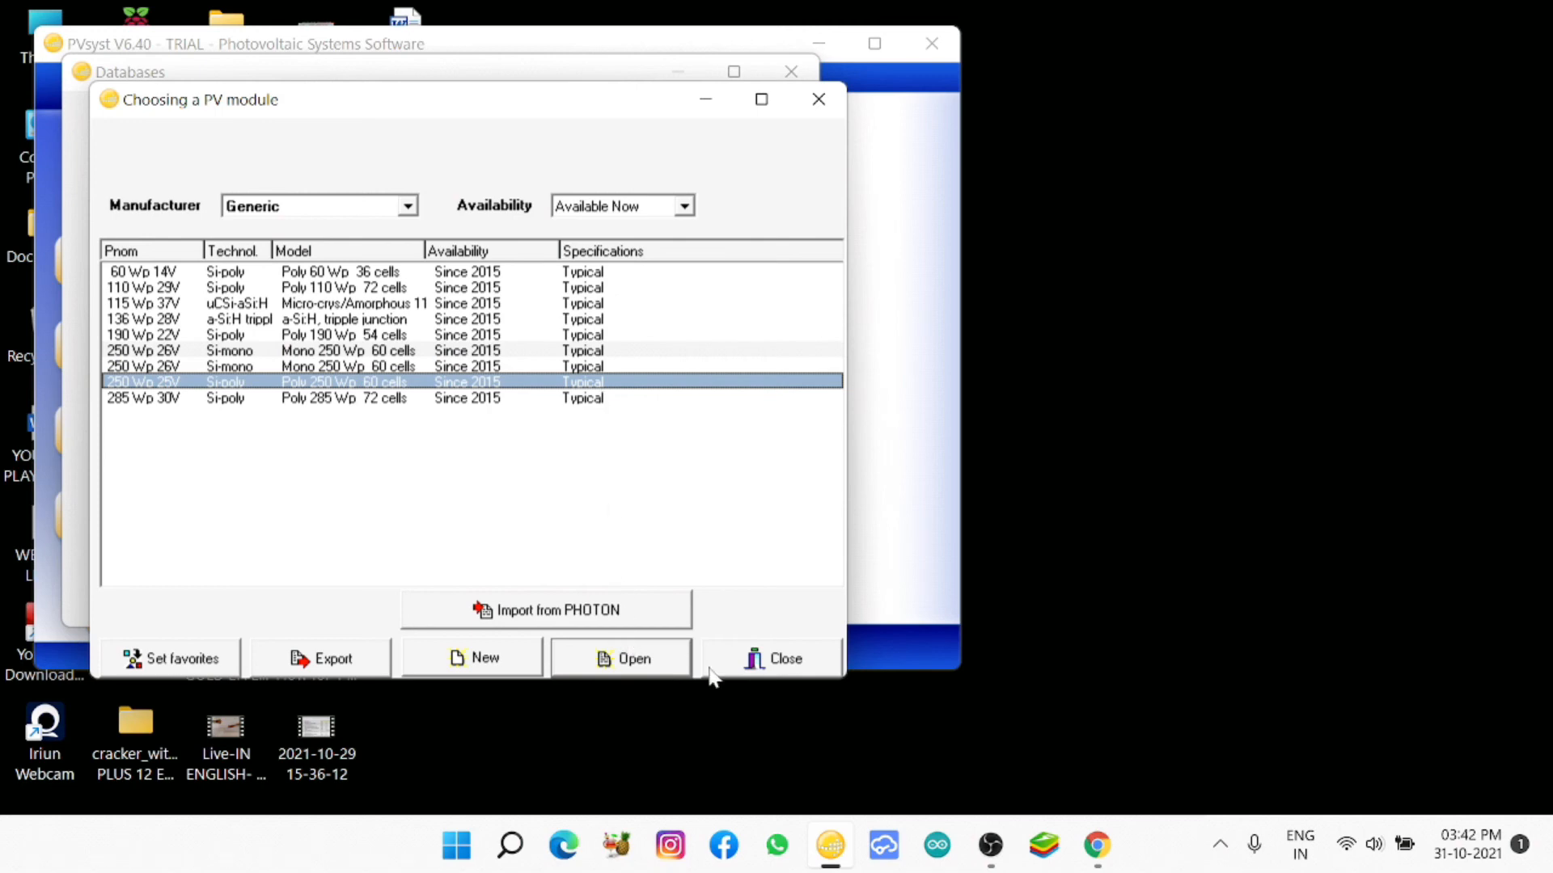
{"action": "left_click", "coordinate": [804, 662]}
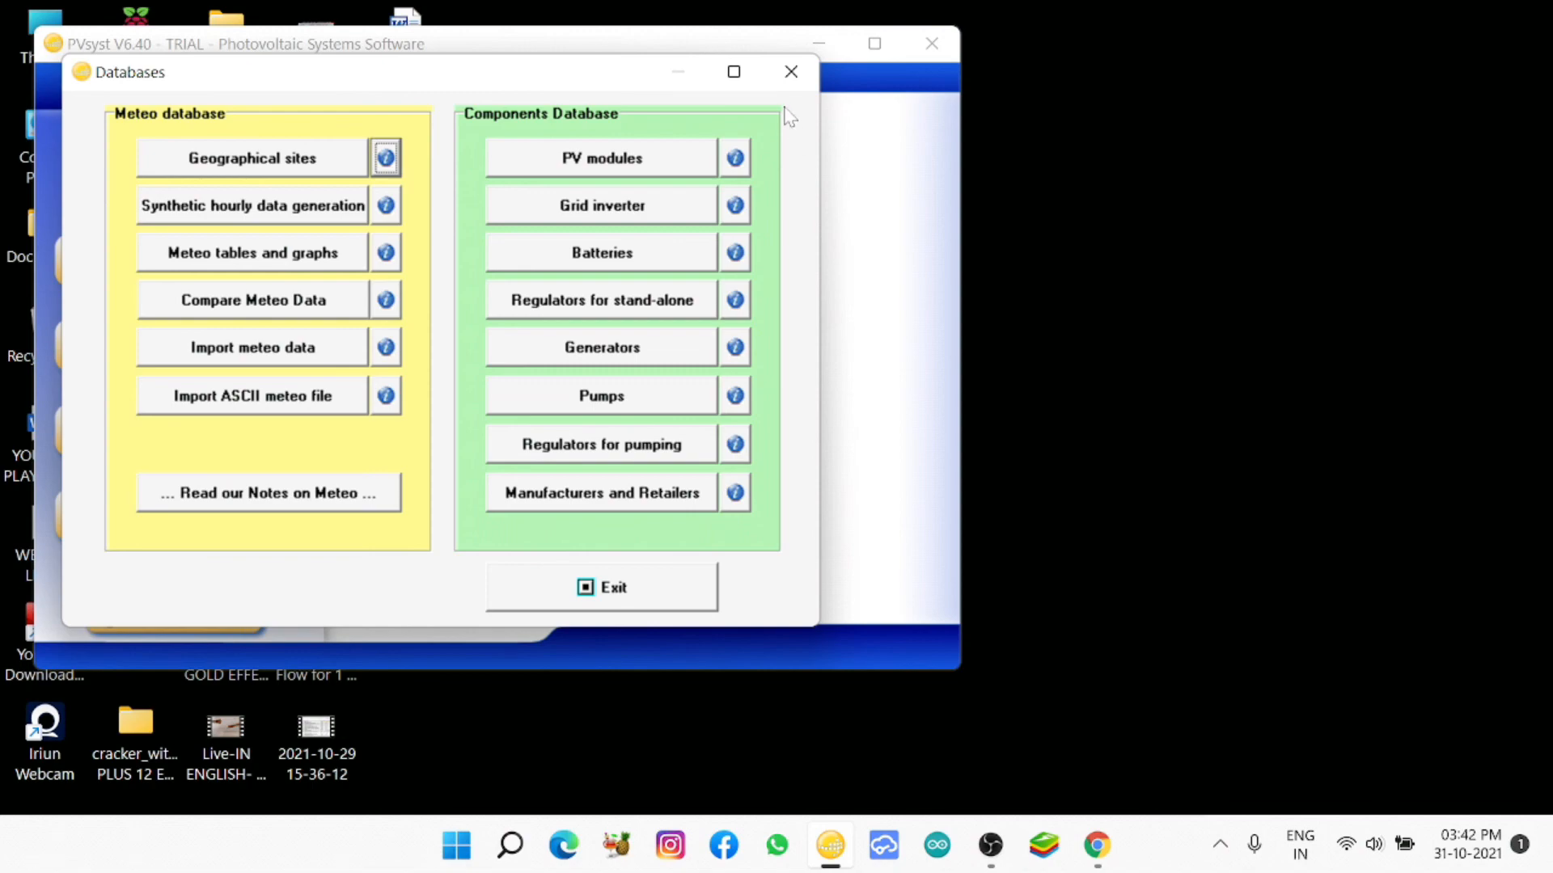
{"action": "left_click", "coordinate": [791, 72]}
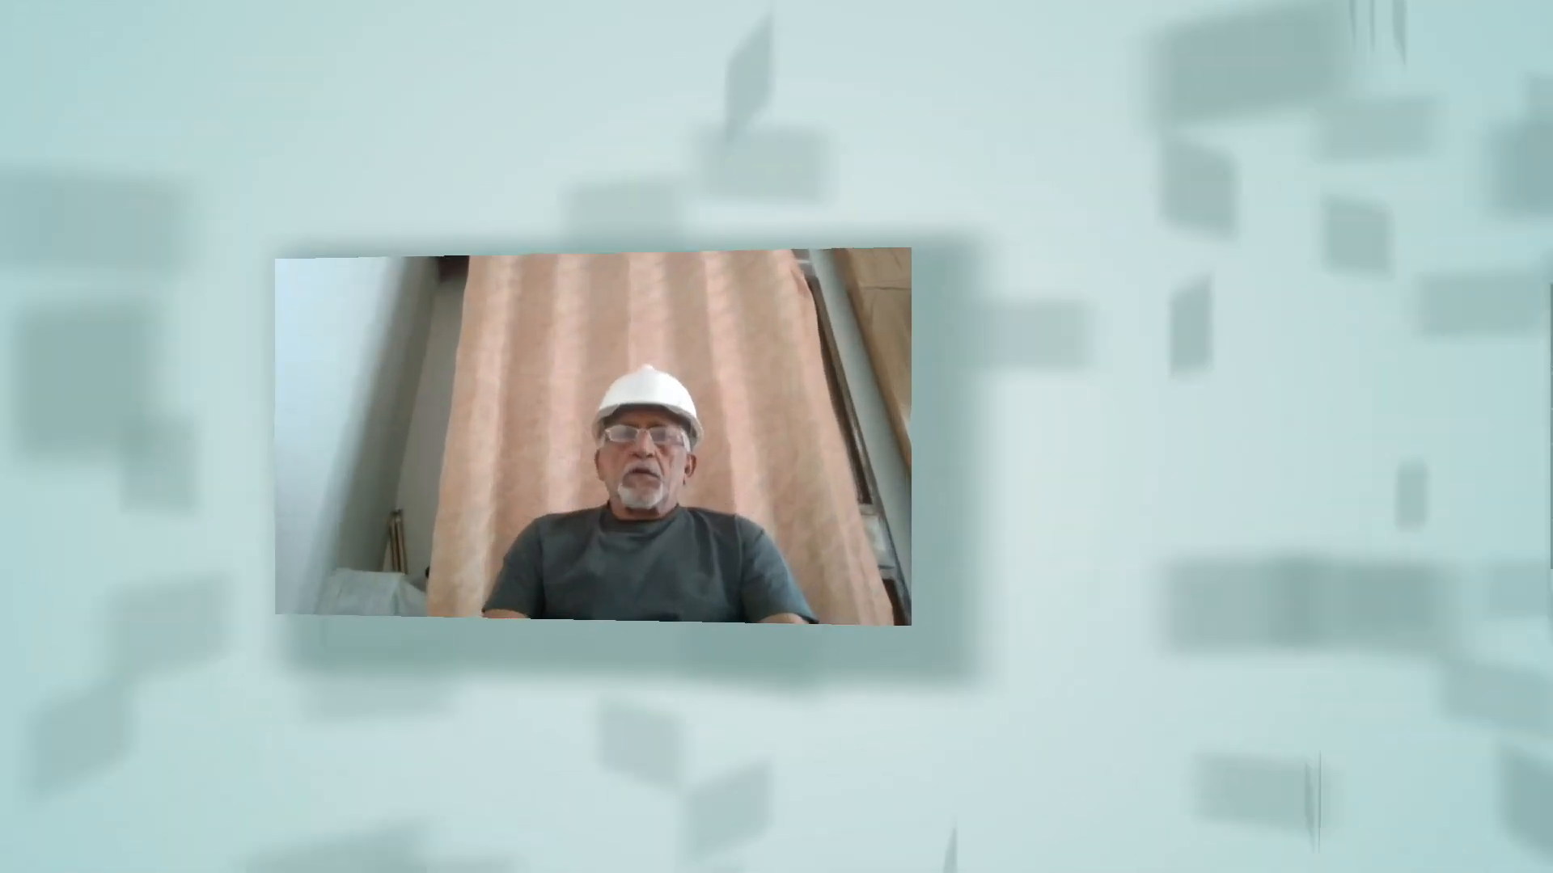